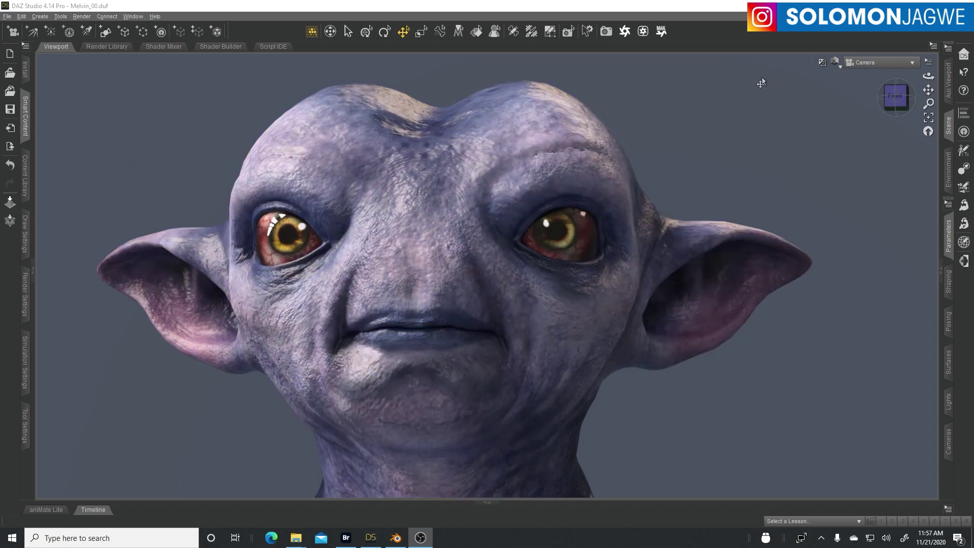
- Orbit around the alien head, switch the viewport to Smooth Shaded and open Render Settings
left_click_drag(928, 75, 929, 76)
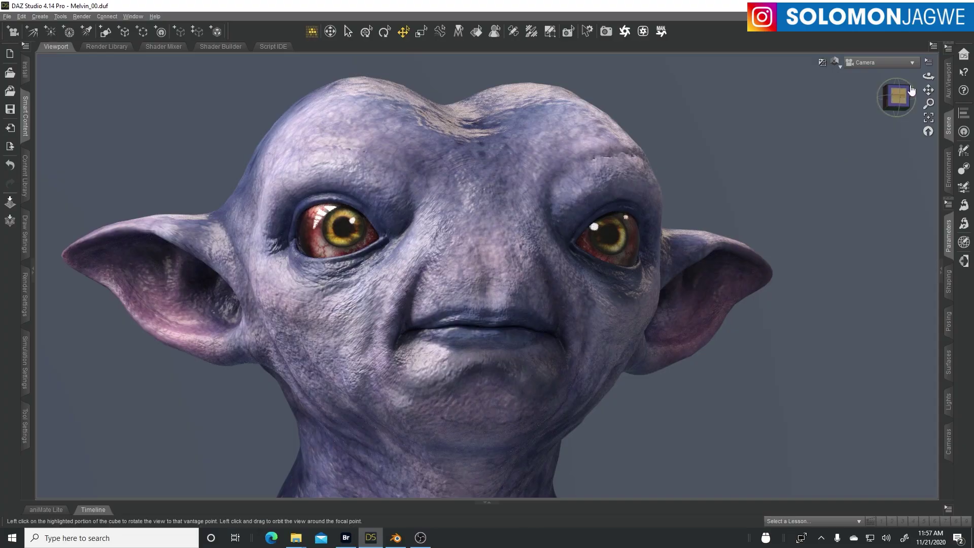
left_click_drag(928, 76, 893, 76)
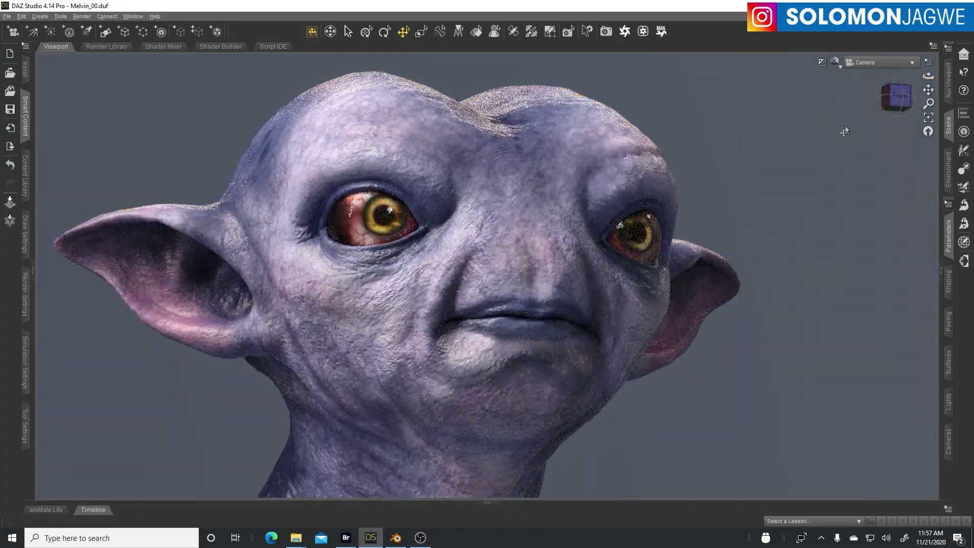
left_click(399, 541)
left_click(398, 540)
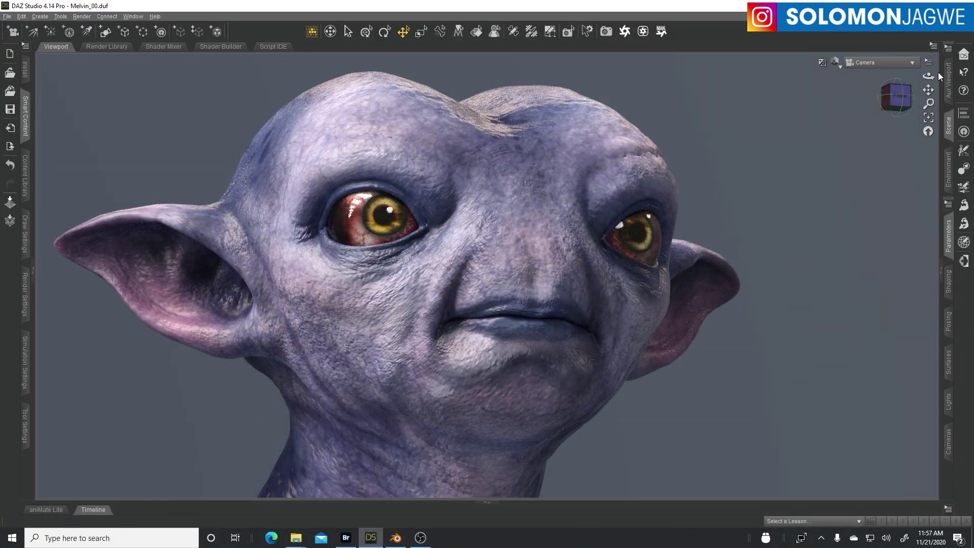
left_click_drag(928, 75, 943, 77)
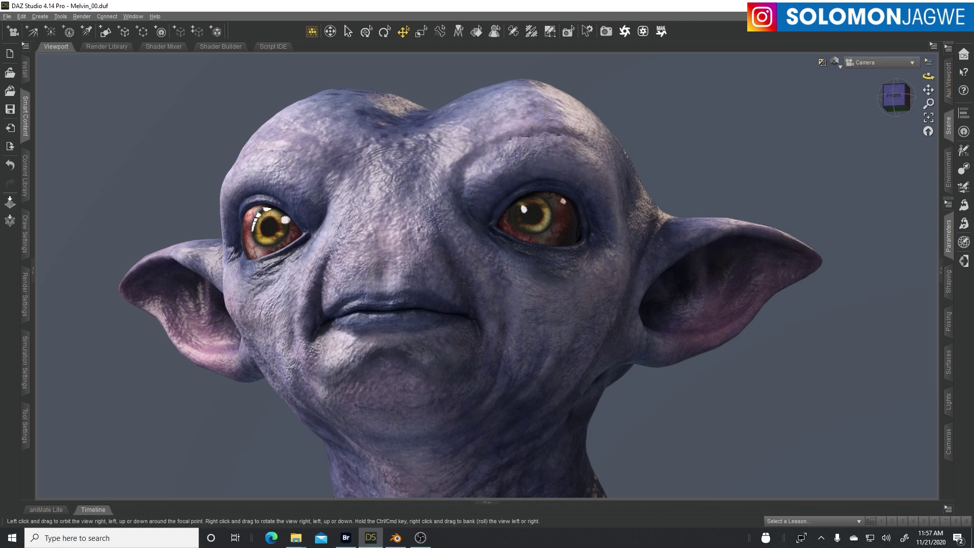
left_click_drag(928, 76, 913, 77)
left_click(836, 62)
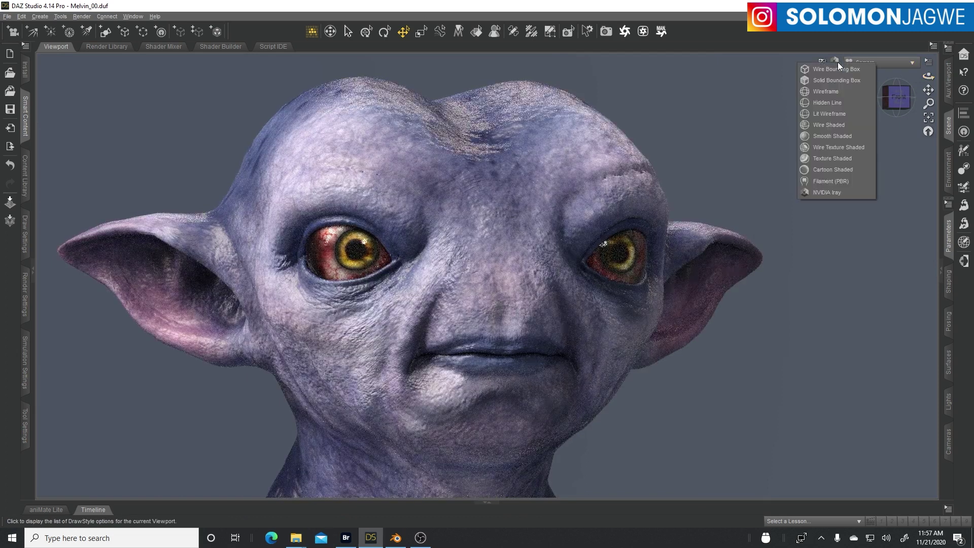
left_click(827, 137)
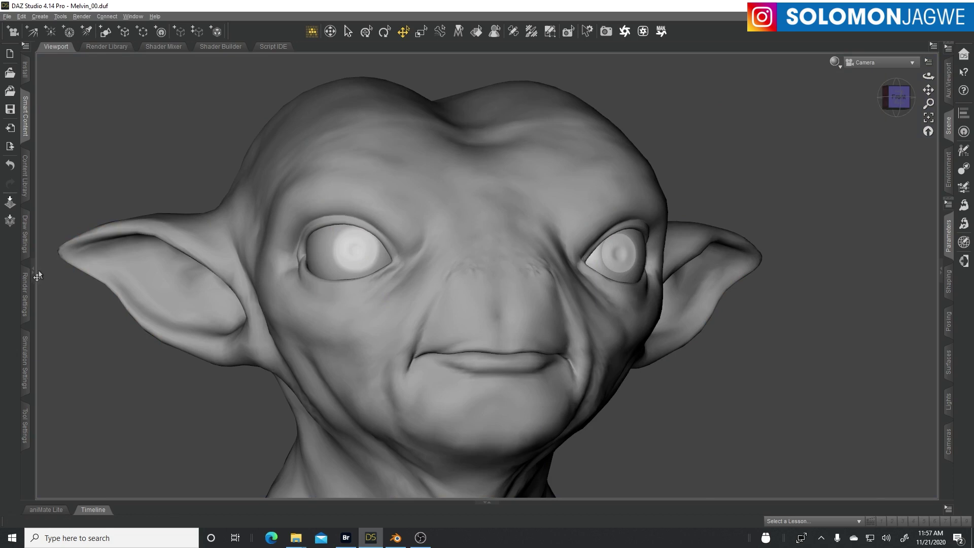
left_click(31, 276)
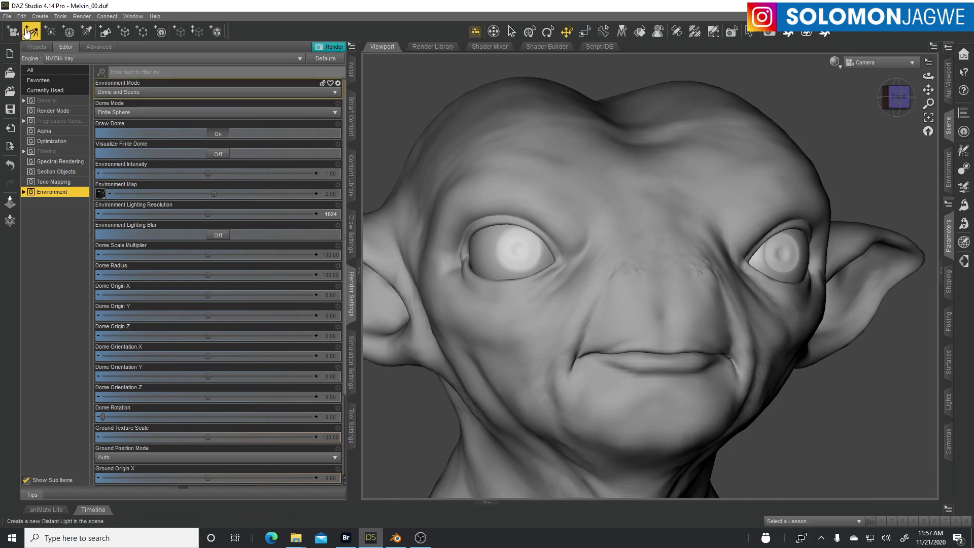
- Import the FC_2020-9-15_16-31-44_Dance_Police1 facial mocap FBX
left_click(6, 16)
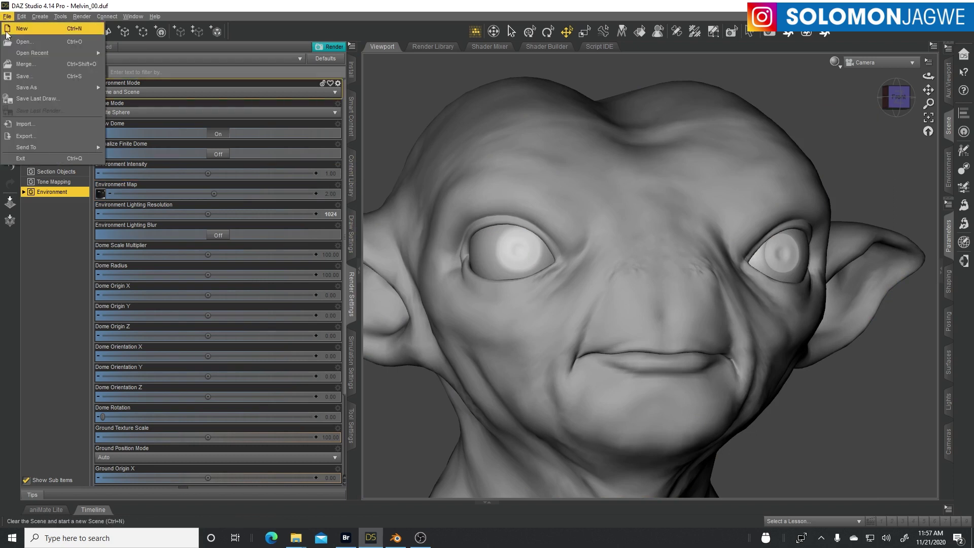
left_click(37, 127)
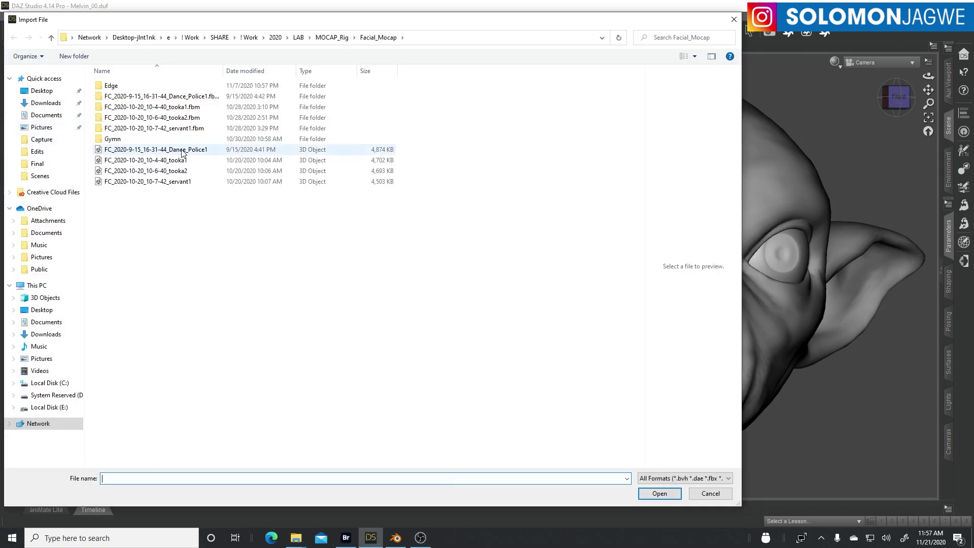
left_click(182, 150)
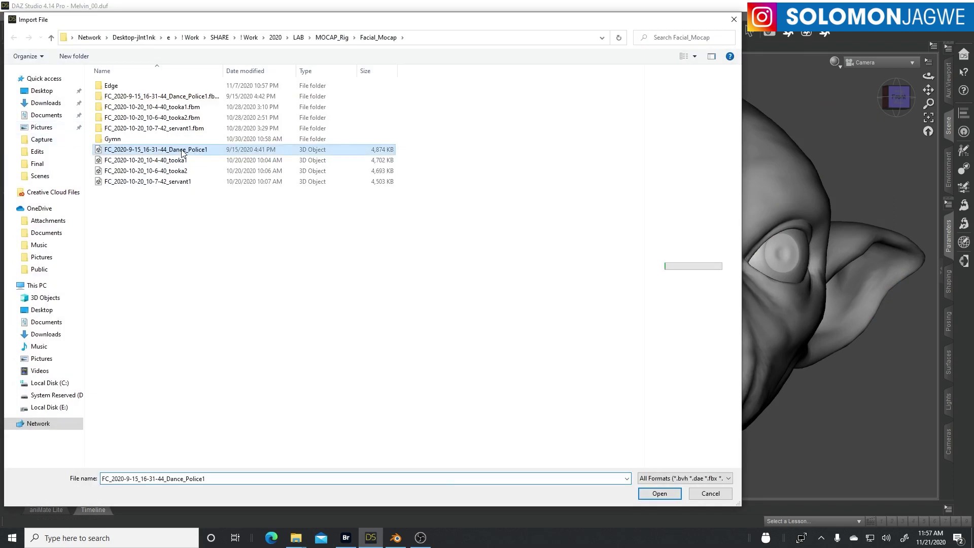
left_click(659, 493)
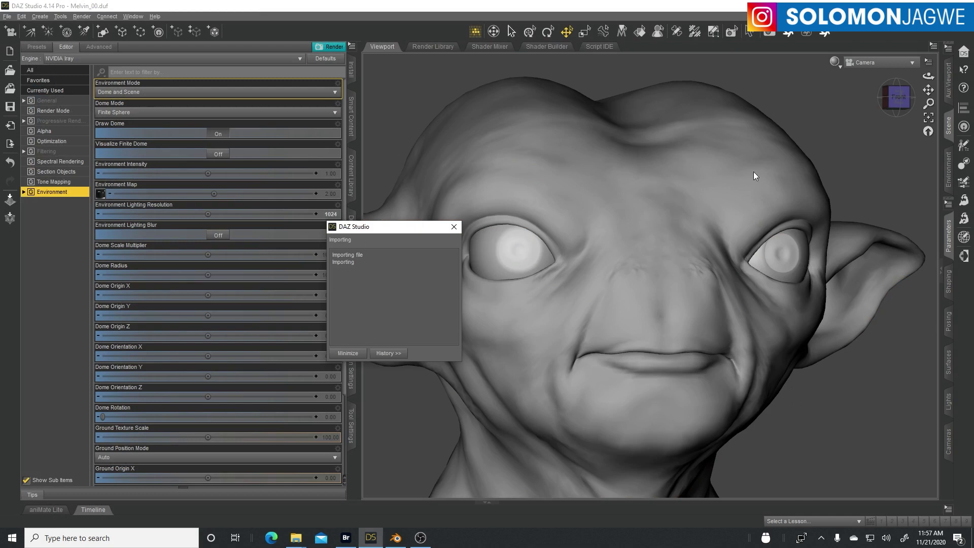
- Select Mervin HD and open the Content Library's Scripts > Freenomon folder with FMotion_G83
left_click(930, 261)
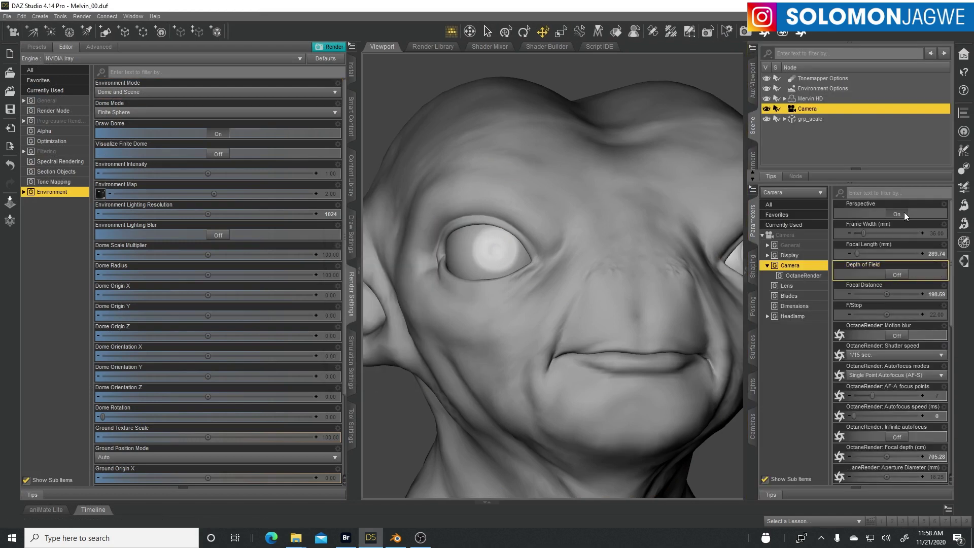
left_click(824, 148)
left_click(808, 99)
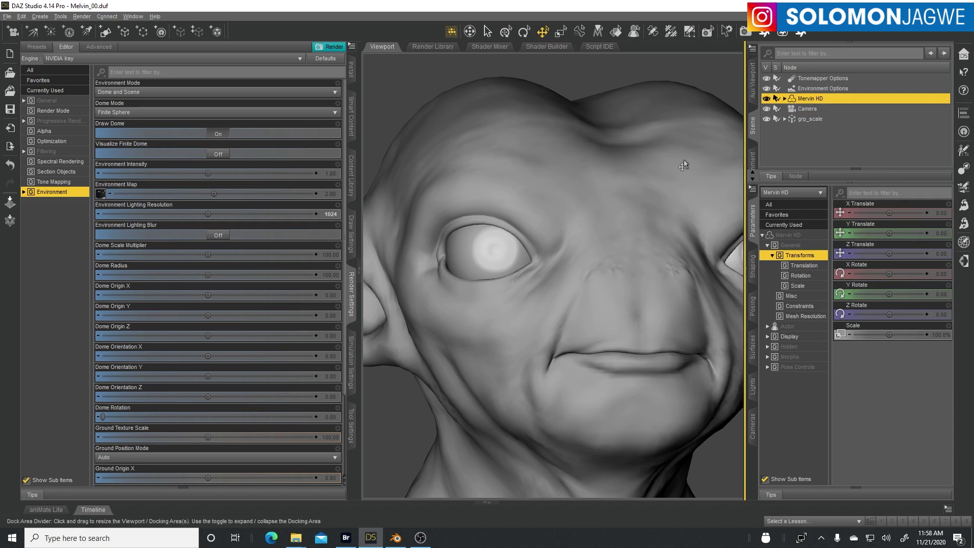
left_click(352, 185)
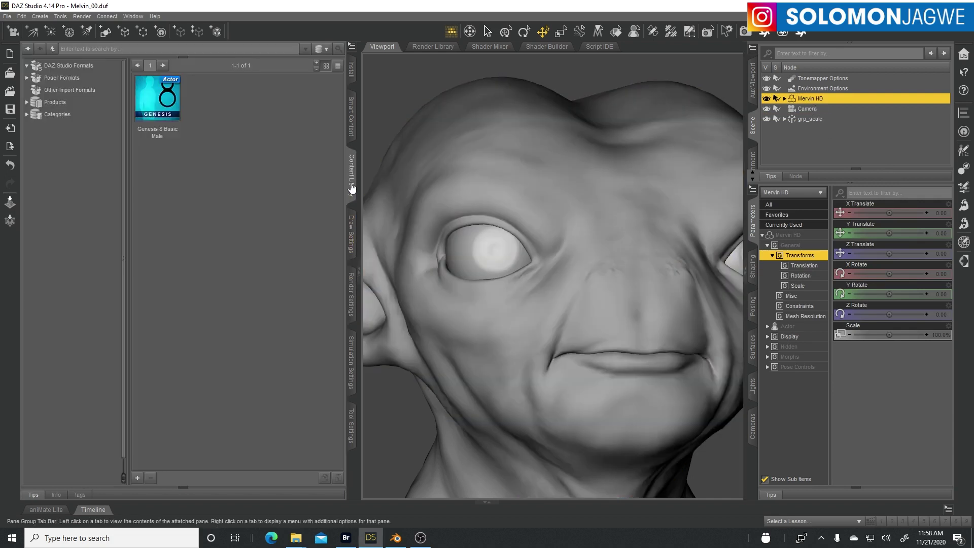
scroll(105, 327, "down", 1)
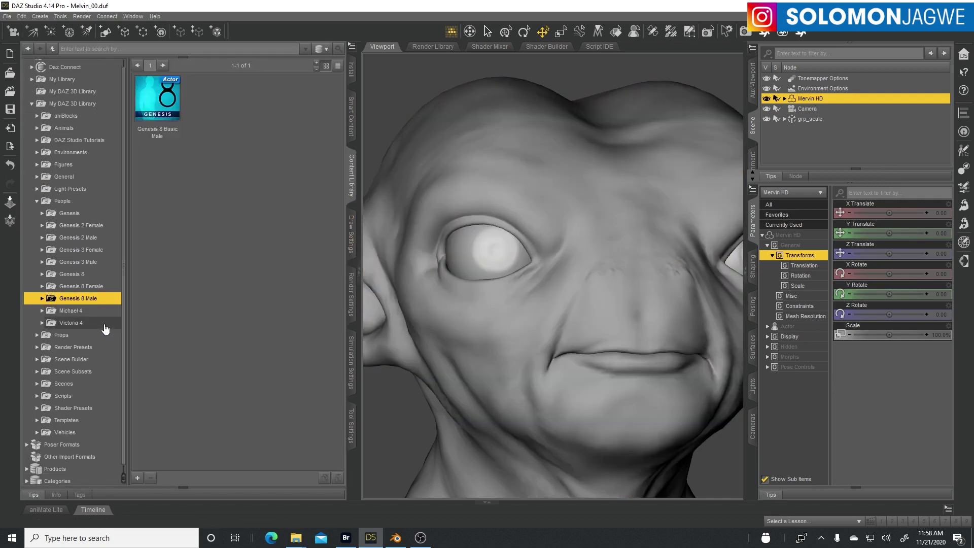
left_click(63, 394)
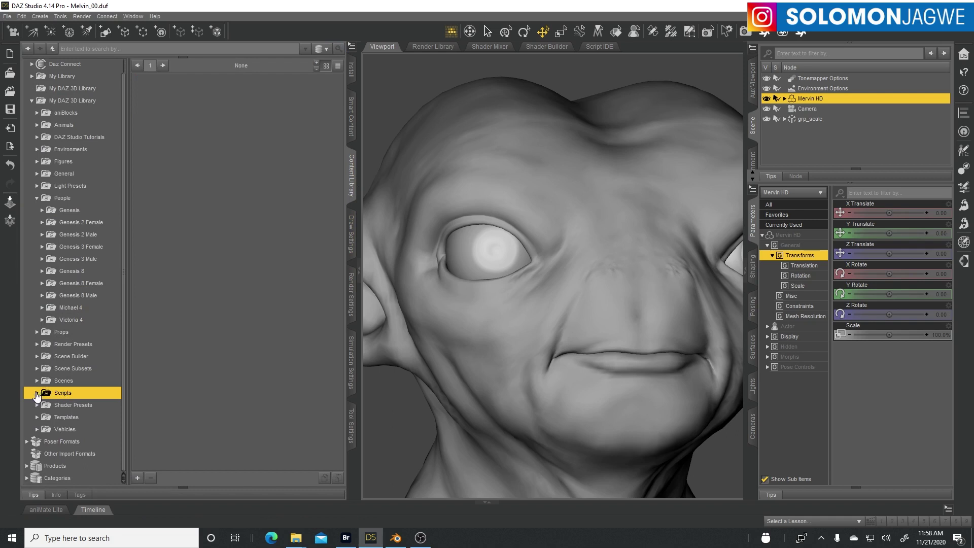
left_click(37, 393)
left_click(76, 406)
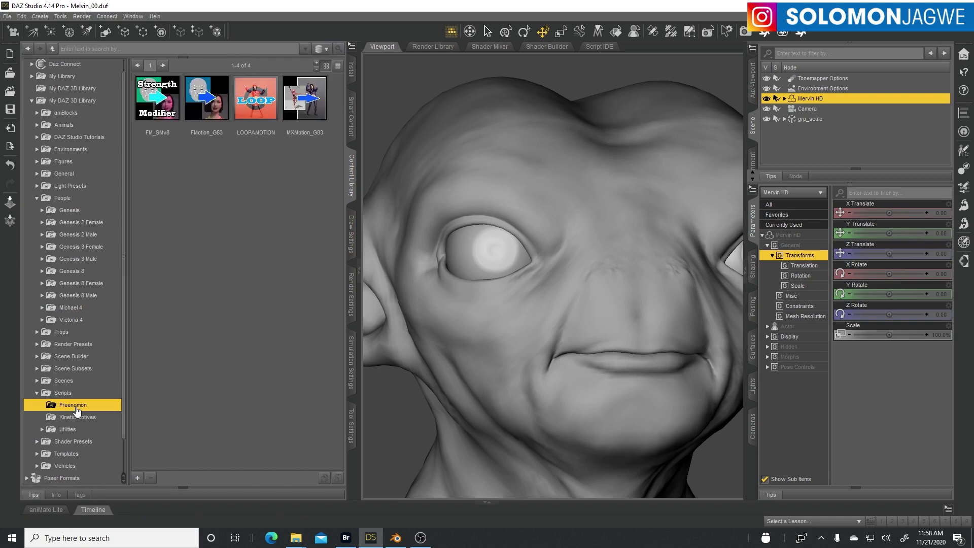
double_click(208, 105)
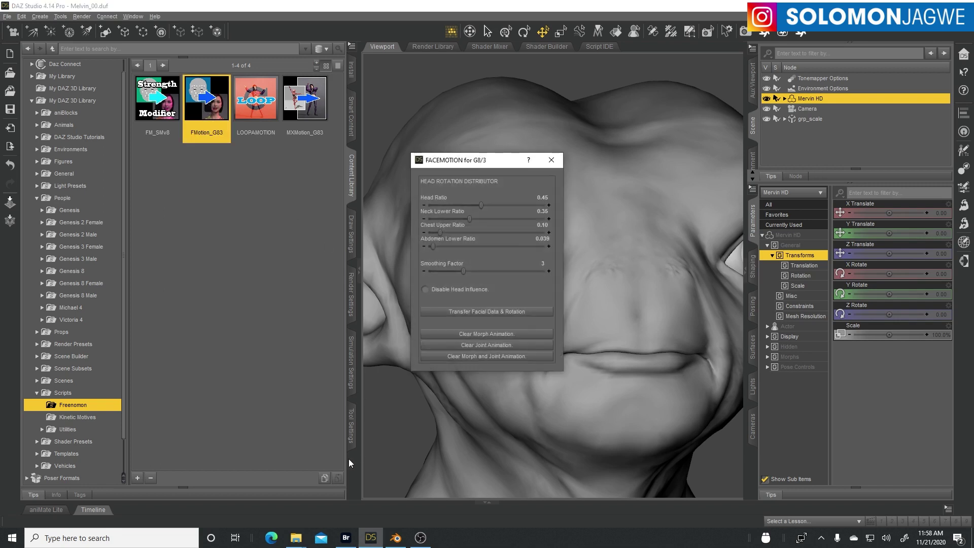
left_click(551, 160)
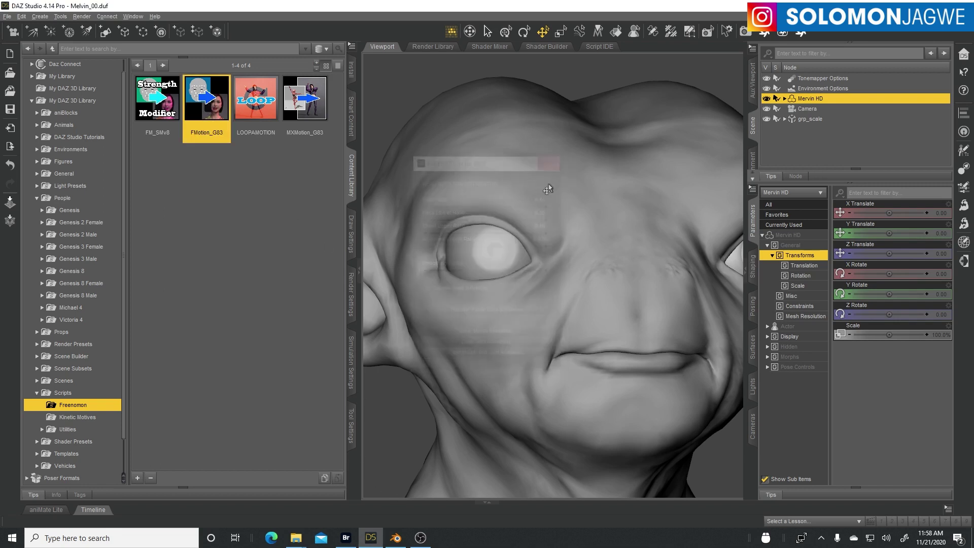
- Show the Timeline, narrow the content library to widen the viewport, and reselect Mervin HD
left_click(92, 512)
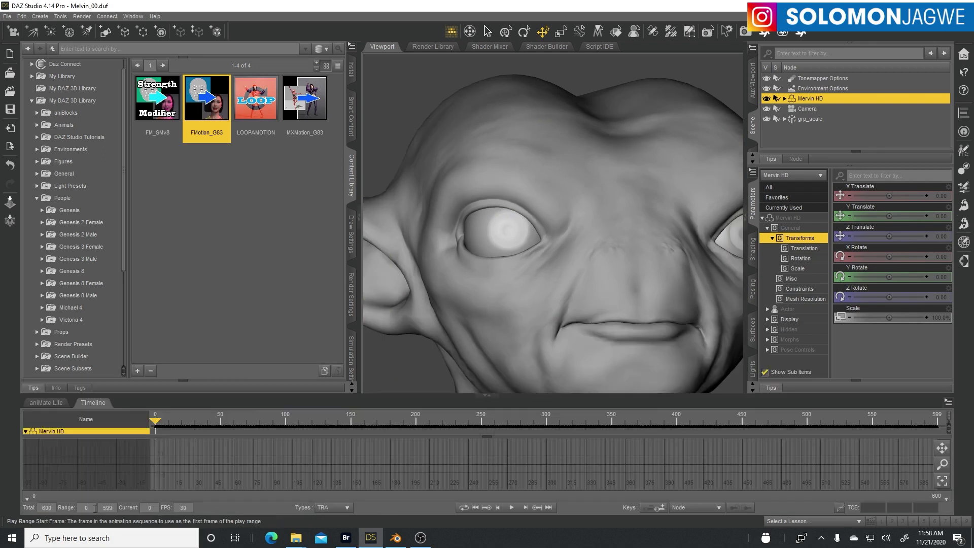
left_click_drag(359, 270, 303, 270)
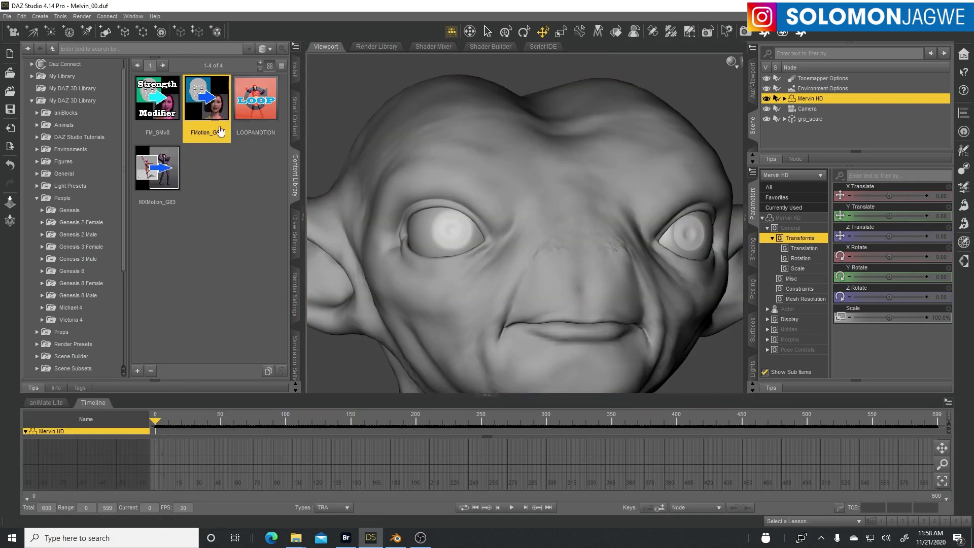
mouse_move(229, 106)
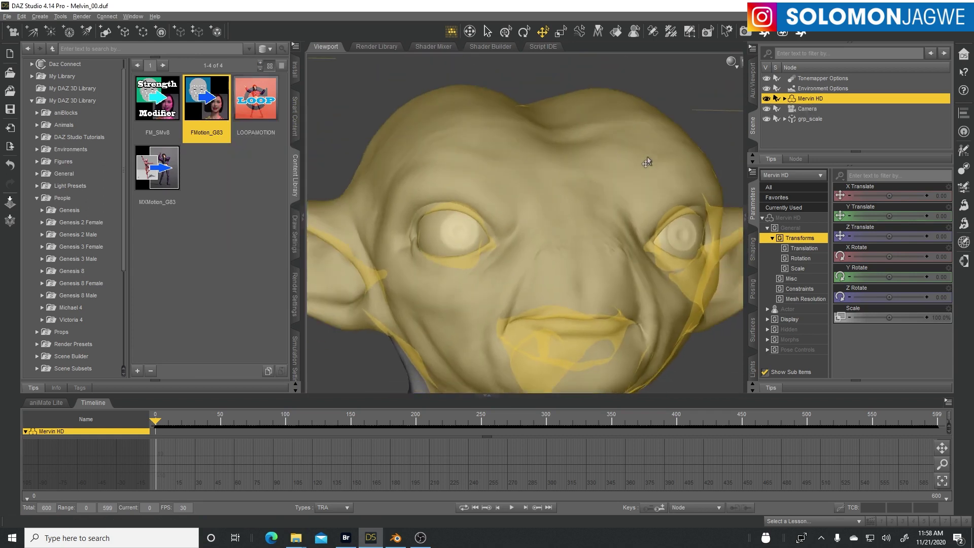
scroll(647, 162, "down", 3)
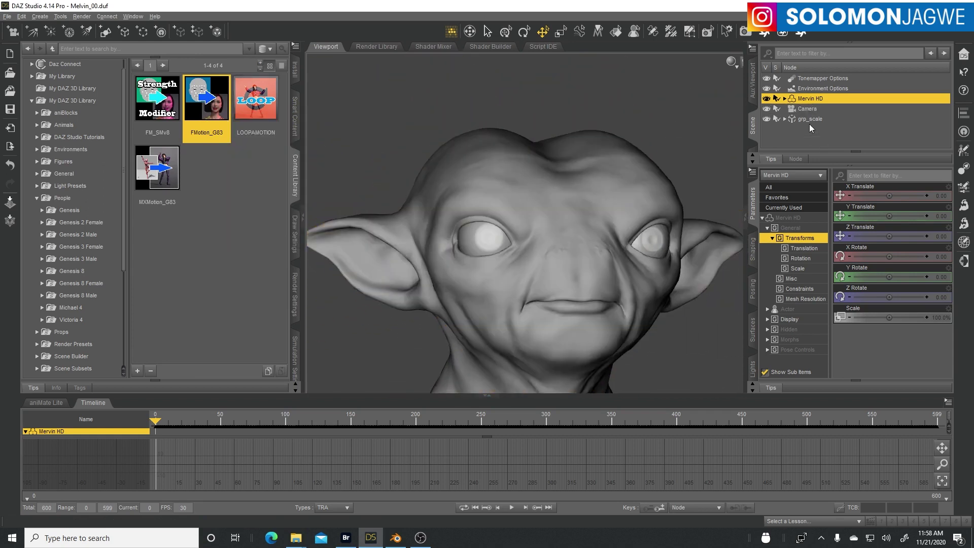
left_click(810, 120)
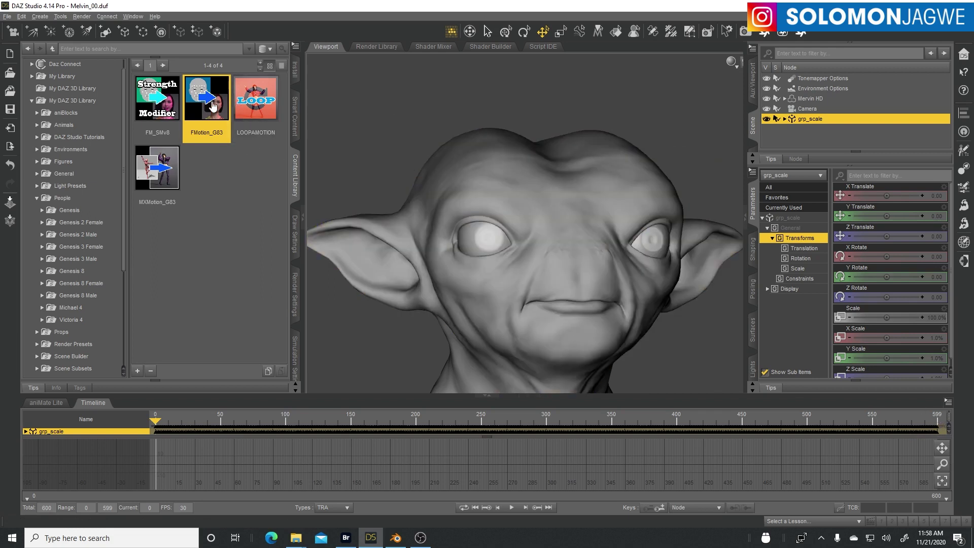
left_click(810, 99)
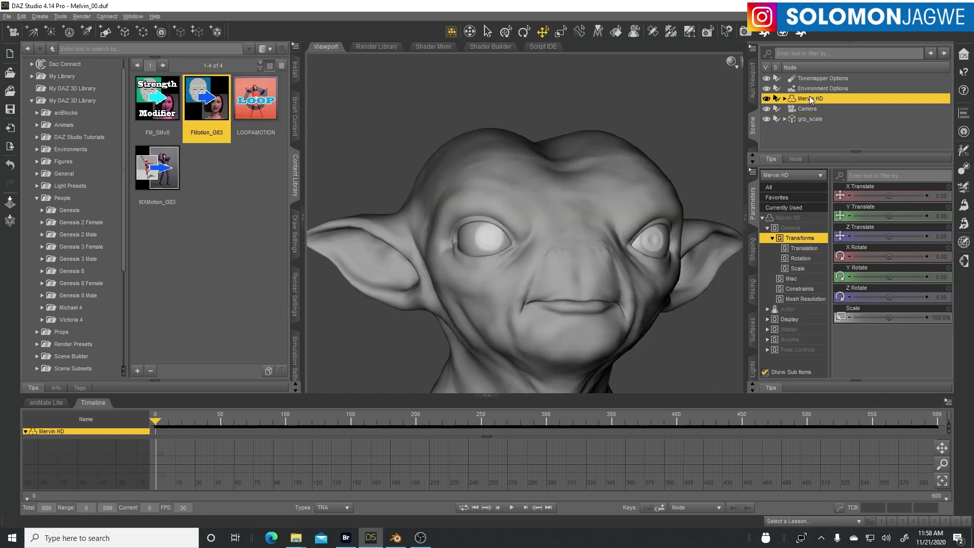
- Run FMotion_G83's FACEMOTION script to transfer facial data and rotation onto Mervin HD
double_click(212, 104)
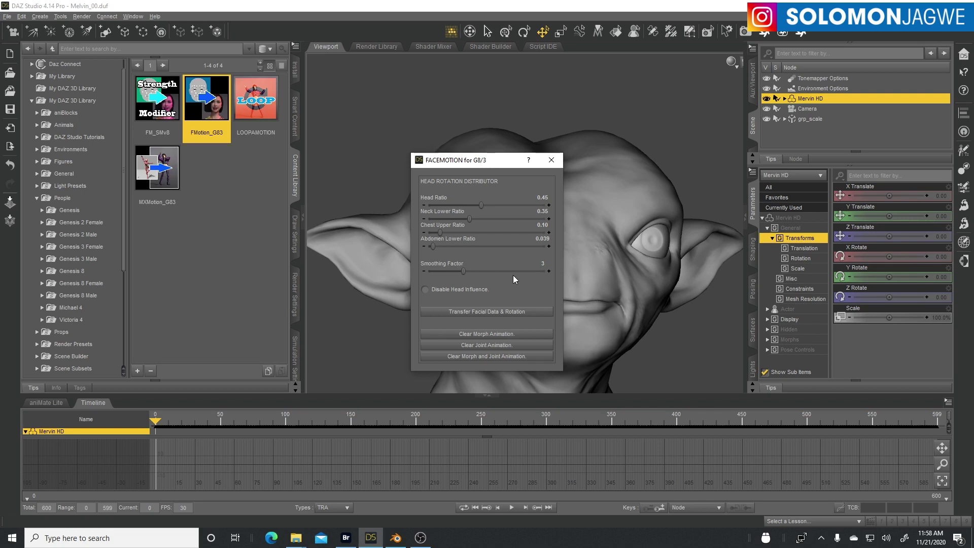
left_click(509, 314)
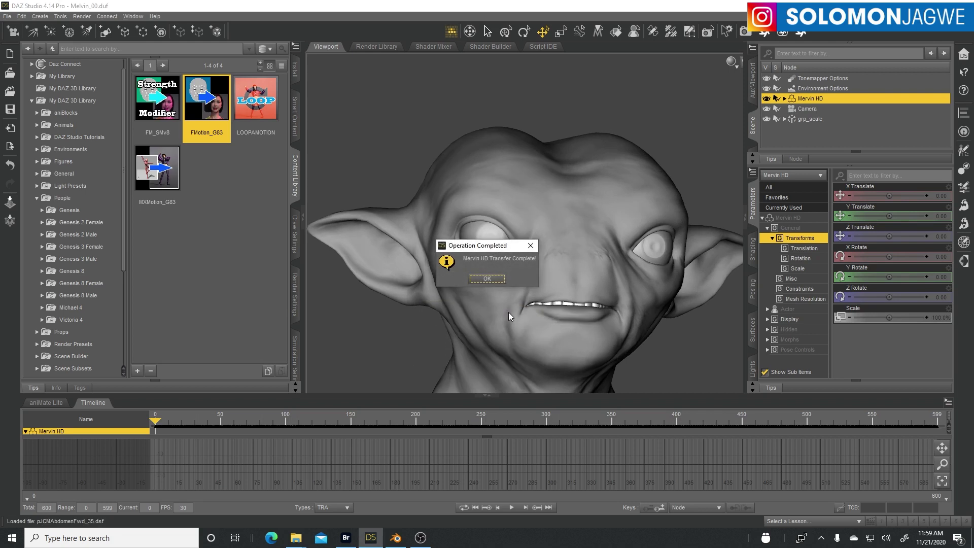
left_click(488, 279)
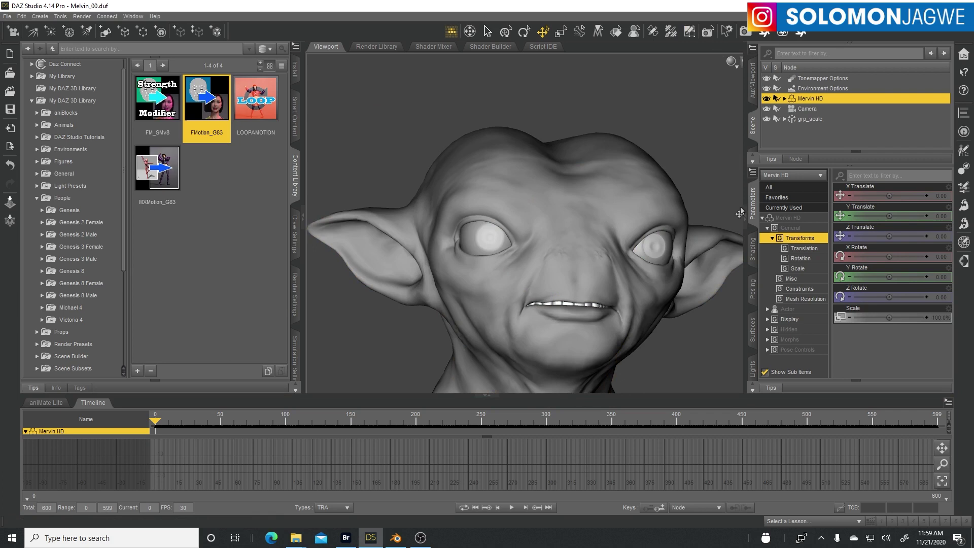
- Play Mervin's facial animation with the right panels collapsed, pausing at frame 570
left_click(512, 507)
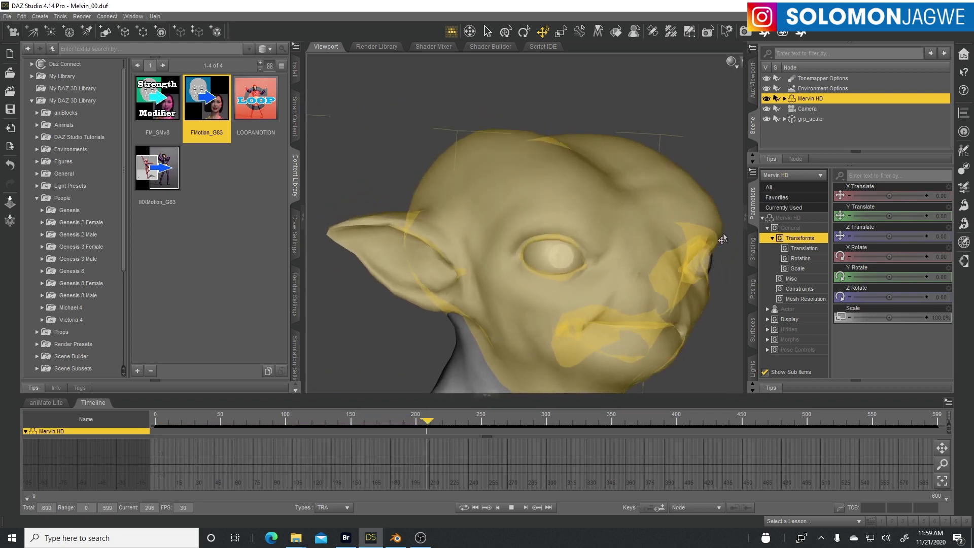
left_click(746, 218)
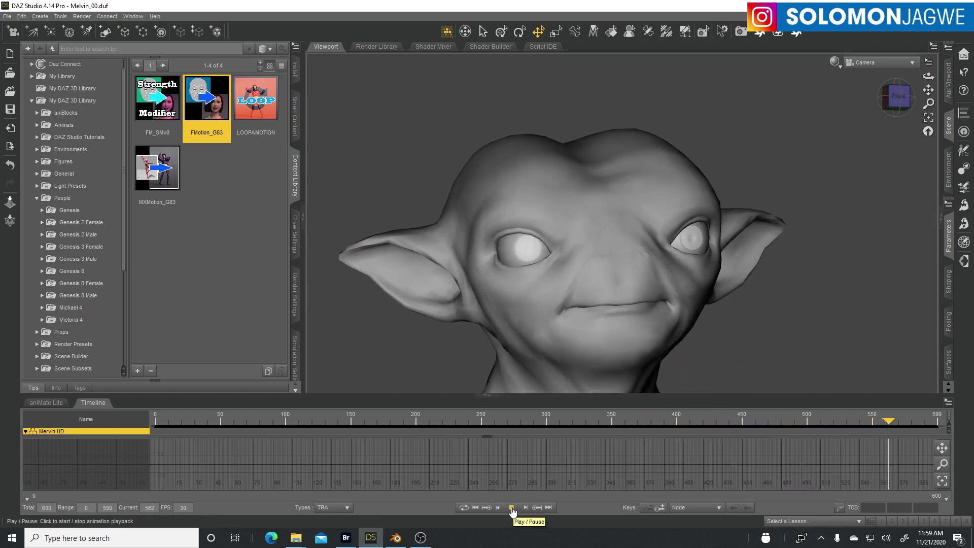
left_click(512, 508)
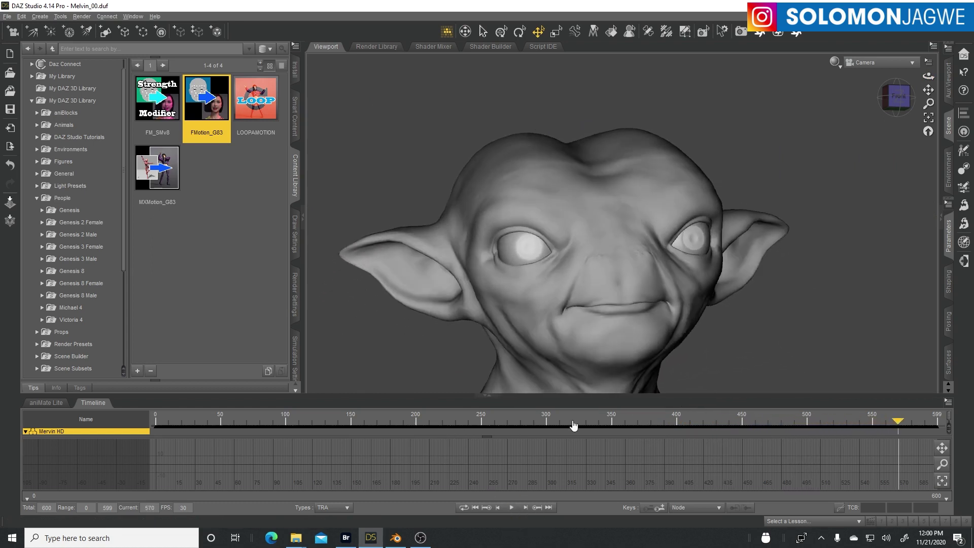
- Switch to NVIDIA Iray, hide the content library, and check frames 169 and 363 zoomed on the head
left_click(834, 62)
left_click(823, 192)
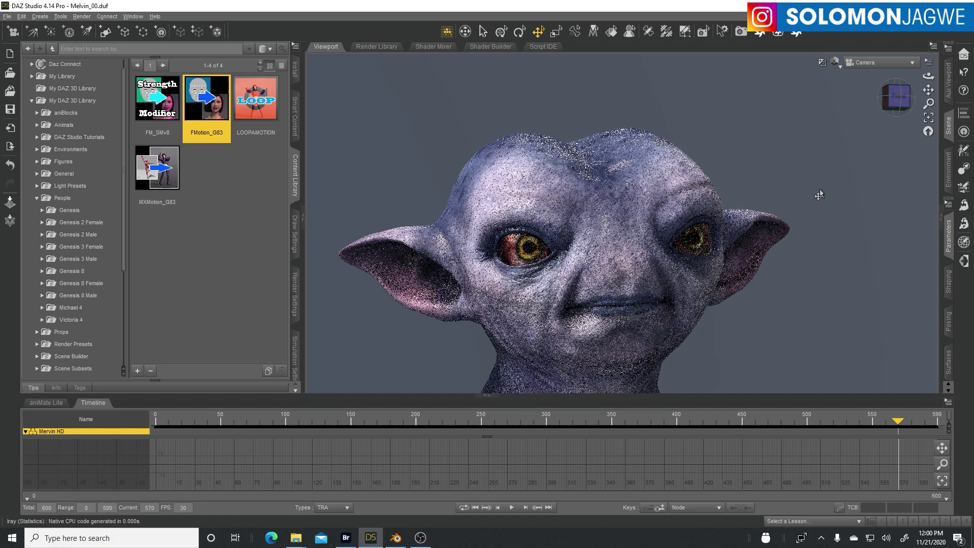
left_click(375, 431)
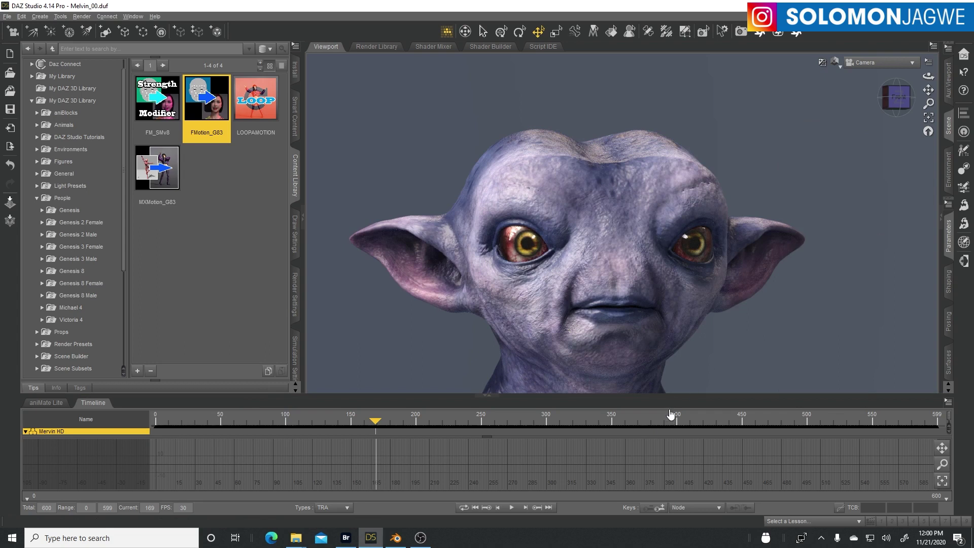
left_click_drag(669, 394, 676, 437)
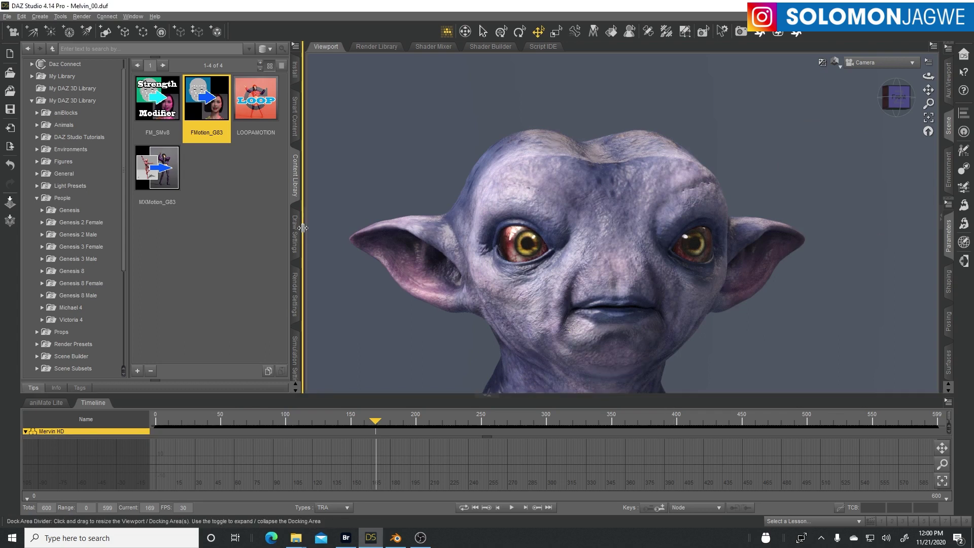
left_click(303, 228)
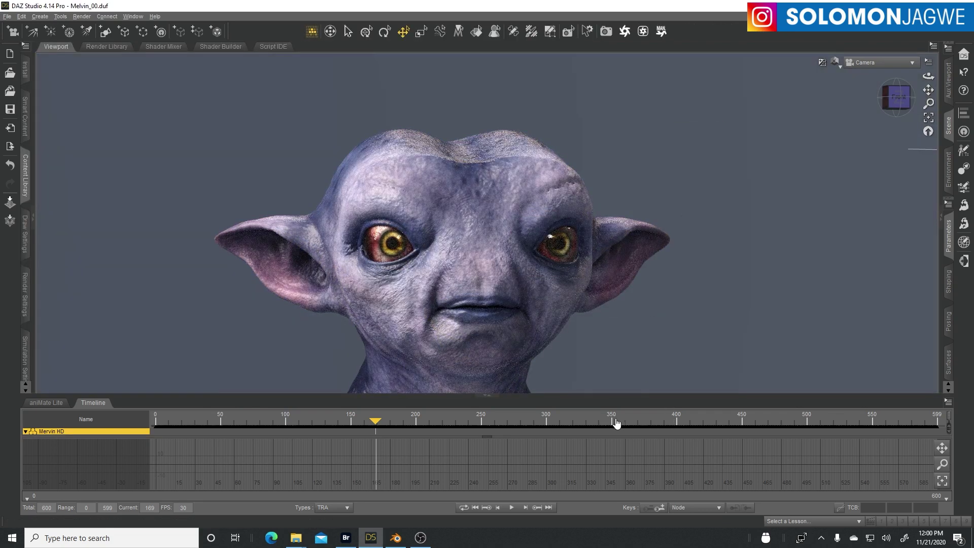
left_click(628, 422)
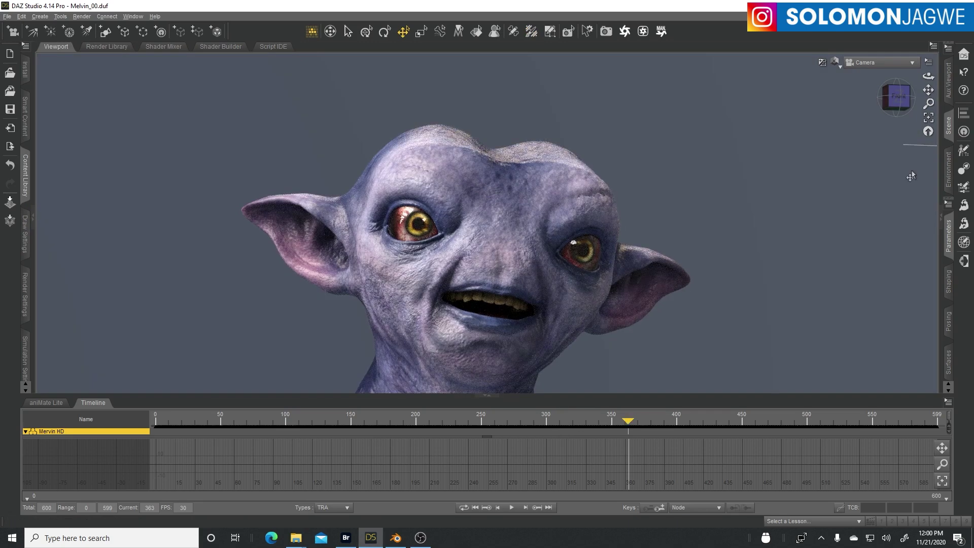
left_click_drag(928, 103, 931, 91)
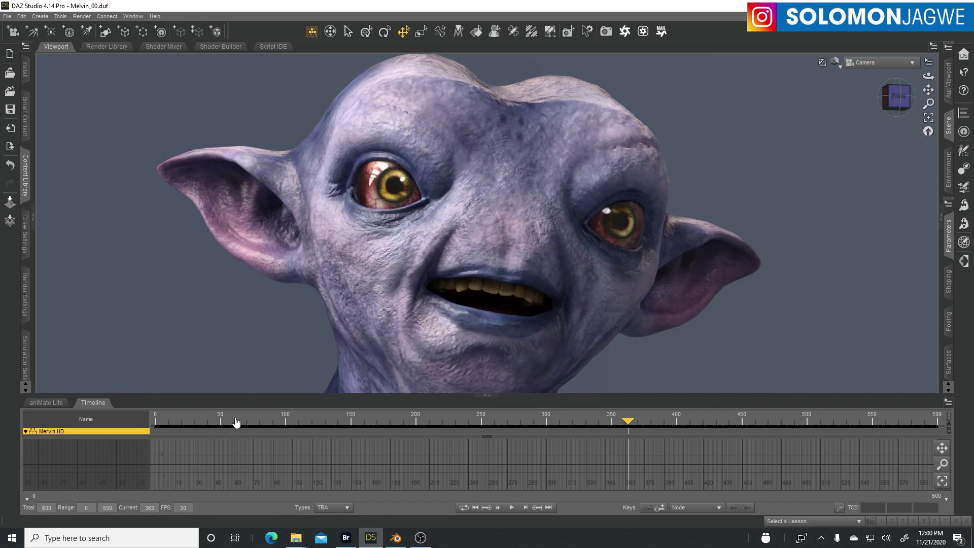
- Check frames 189, 531 and 566, select Mervin HD and orbit around the head
left_click_drag(237, 422, 411, 424)
left_click(847, 422)
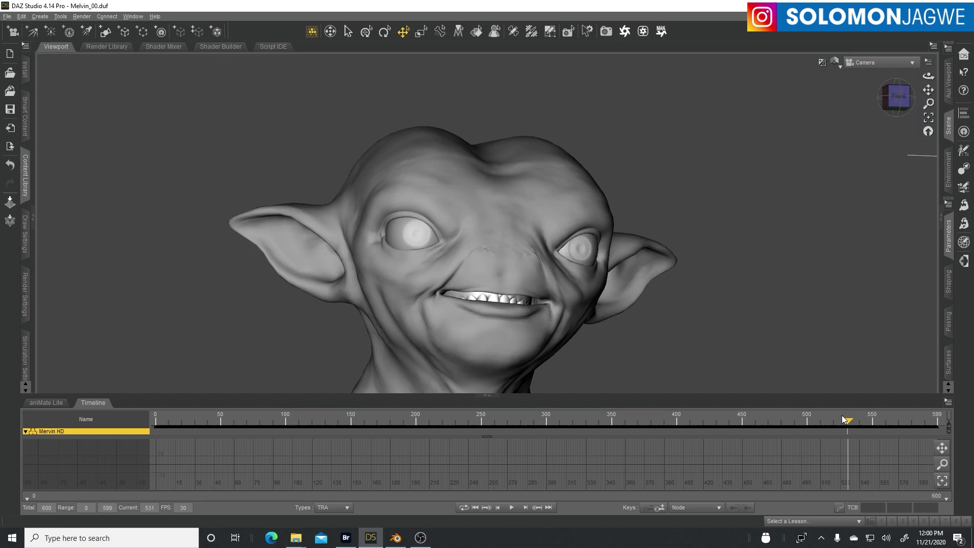
left_click(893, 422)
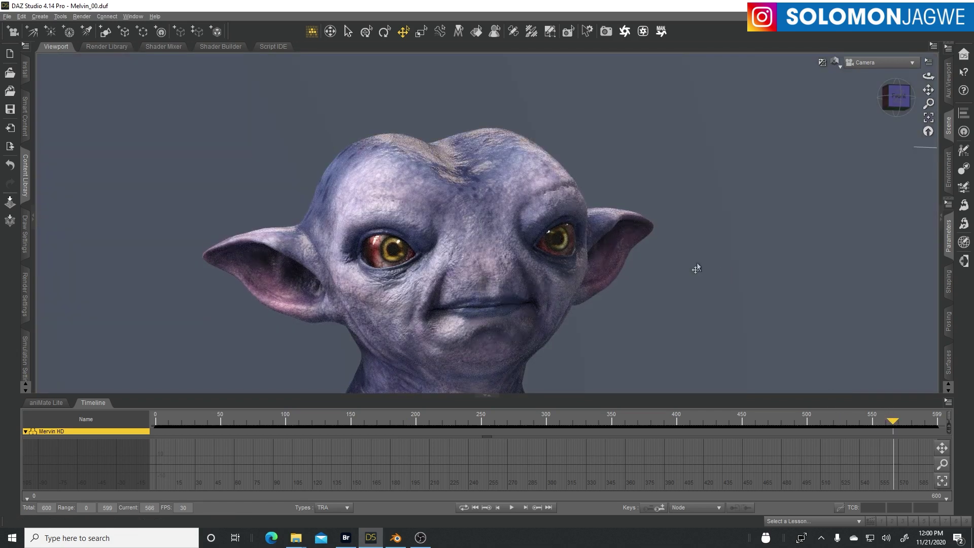
left_click(522, 261)
left_click_drag(928, 76, 909, 84)
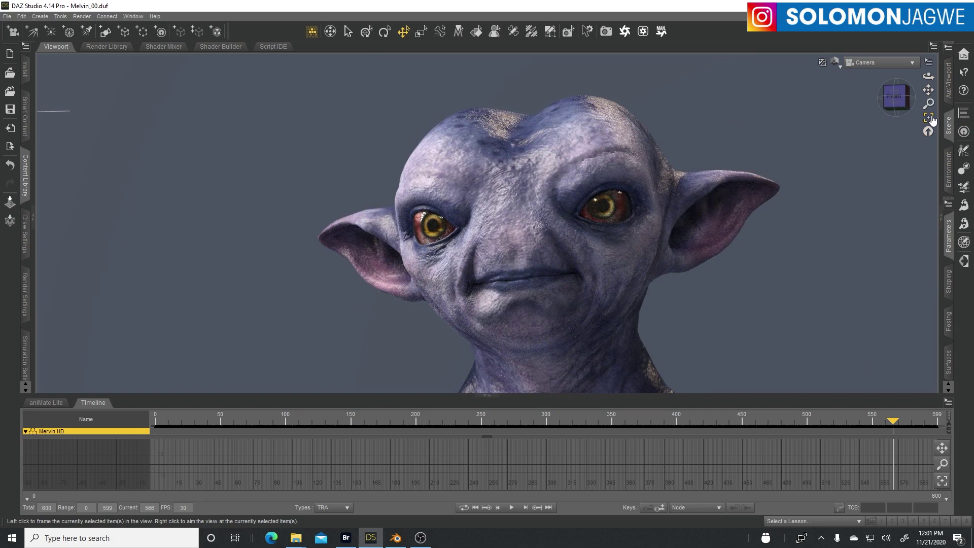
- Restore the scene panels, collapse the timeline, show Smooth Shaded and select Mervin HD
left_click(942, 213)
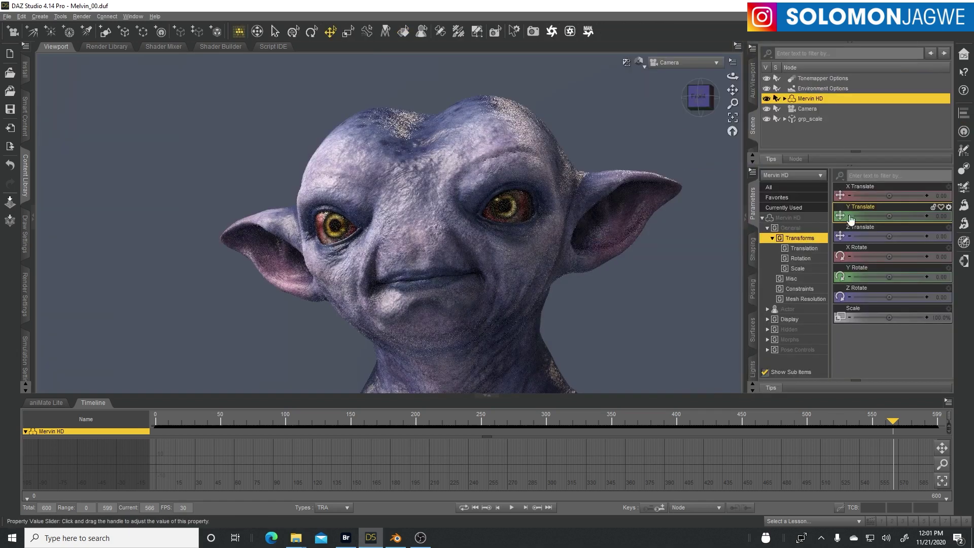
left_click(710, 330)
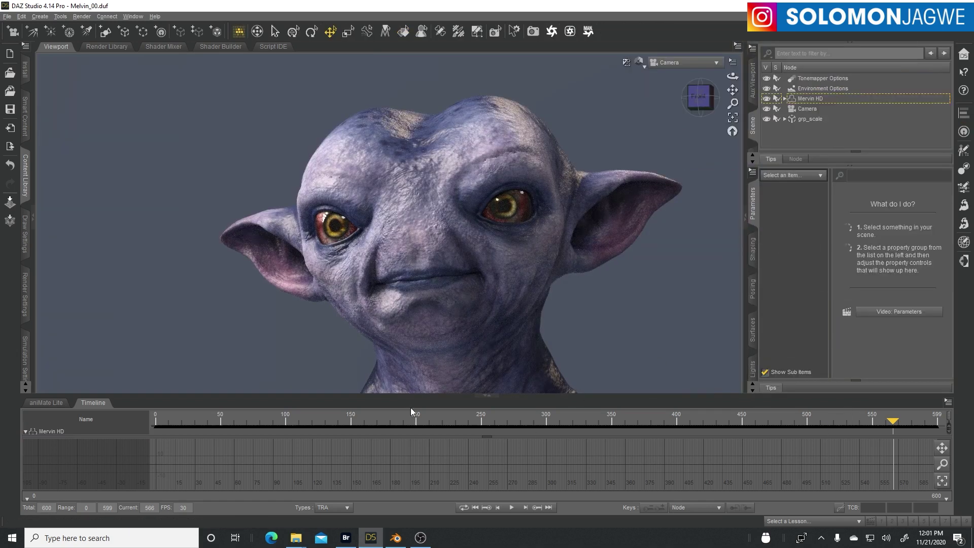
left_click(94, 405)
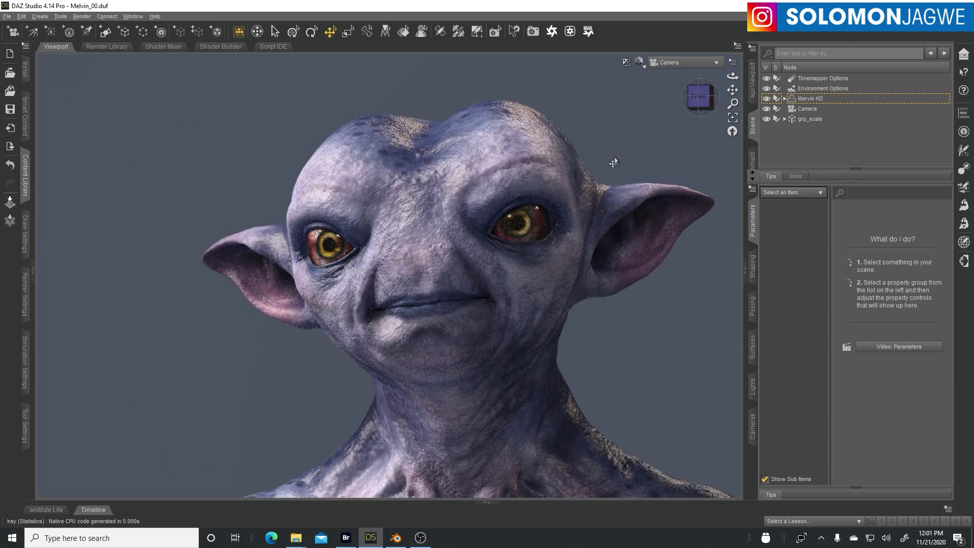
left_click(640, 62)
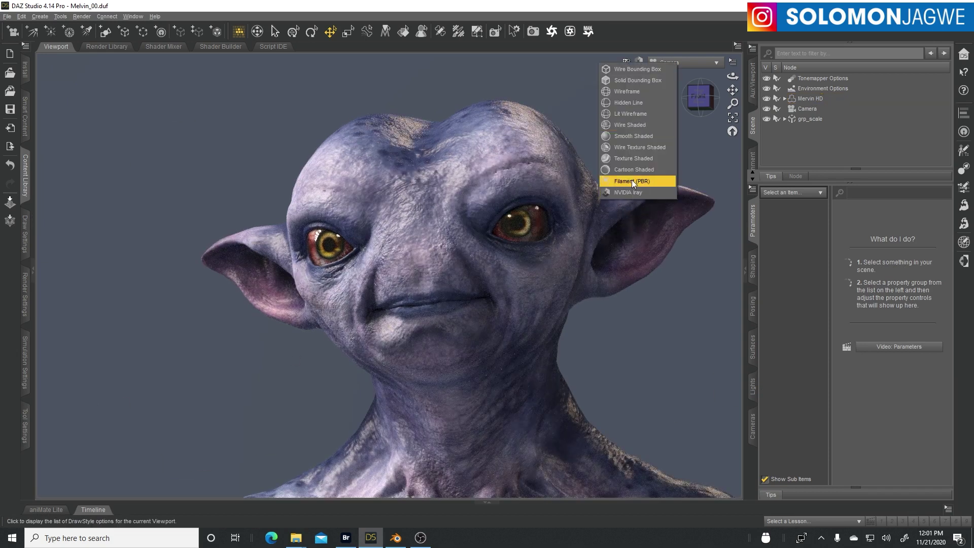
left_click(625, 136)
left_click(851, 109)
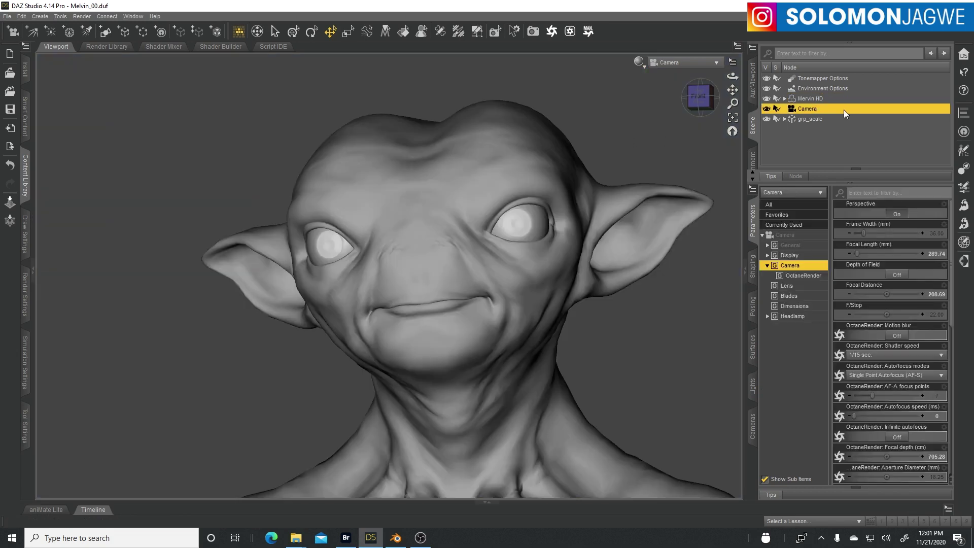
left_click(815, 99)
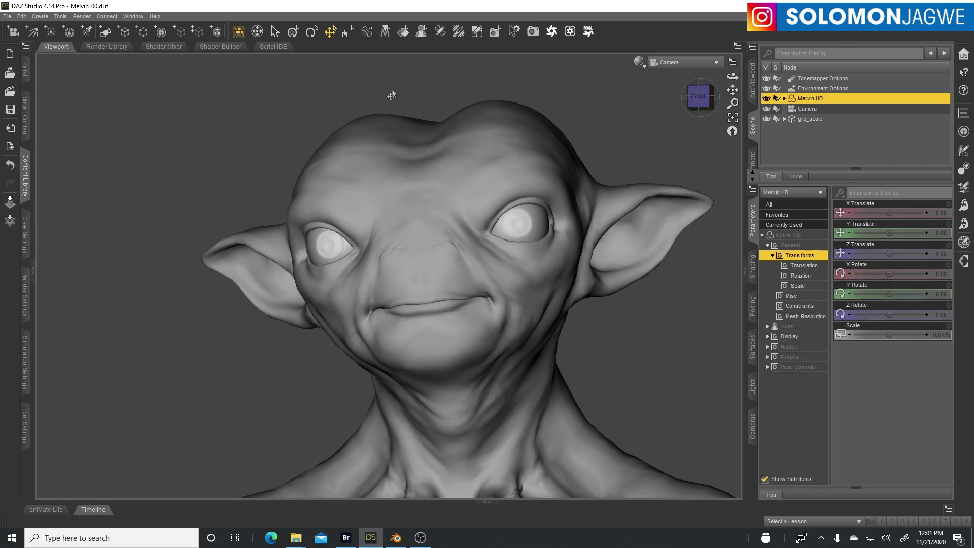
- Export as Mervin_Face_Animation_00, copying the Animation folder path before saving
left_click(7, 16)
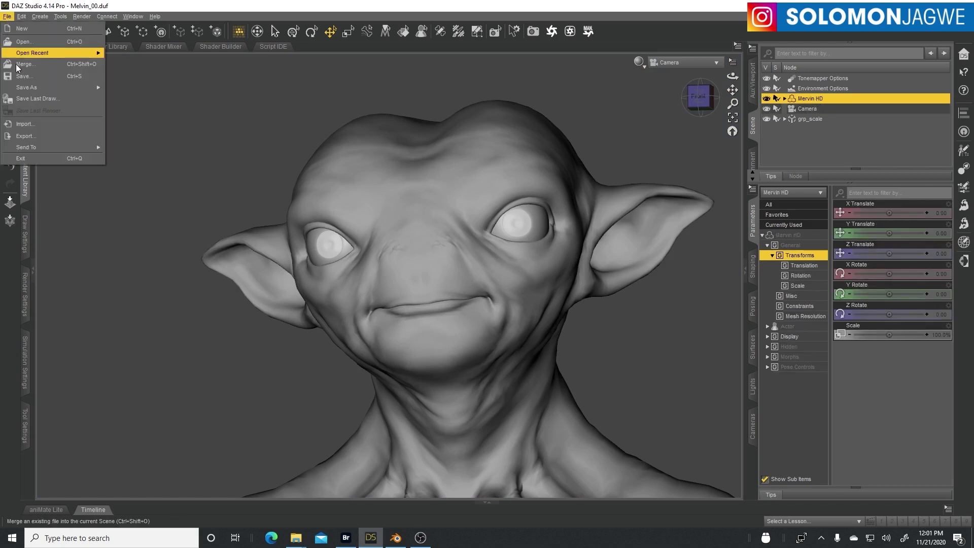
left_click(30, 136)
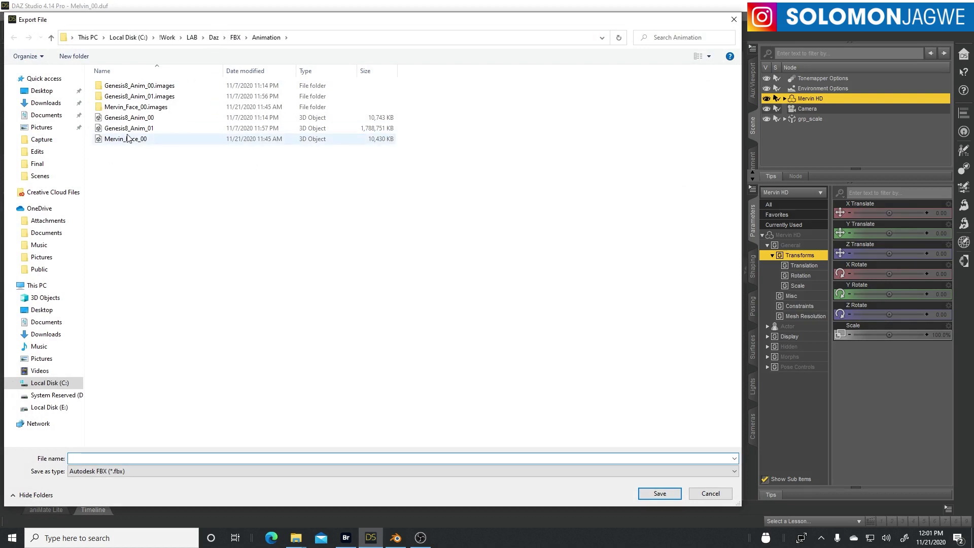
left_click(126, 139)
double_click(103, 458)
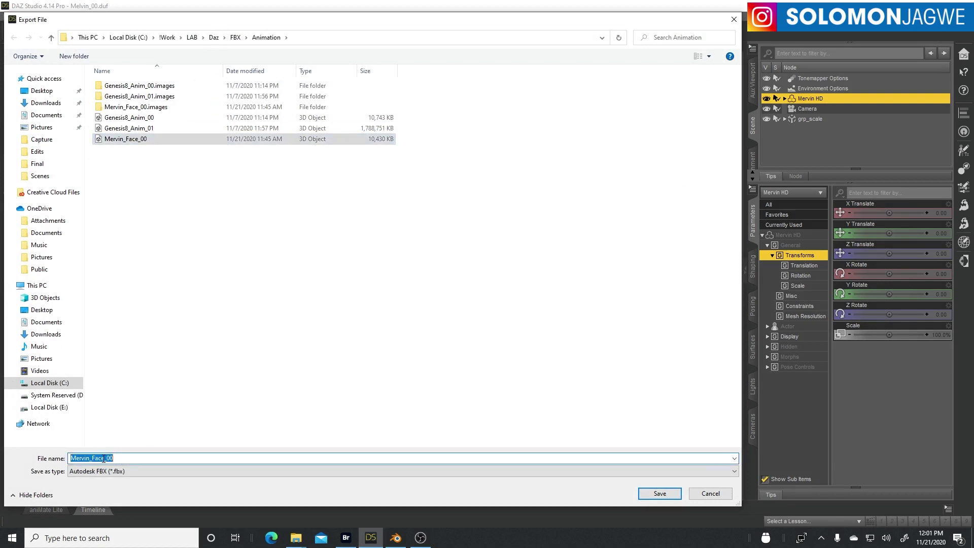
left_click(110, 457)
left_click_drag(108, 457, 177, 446)
type("Animation")
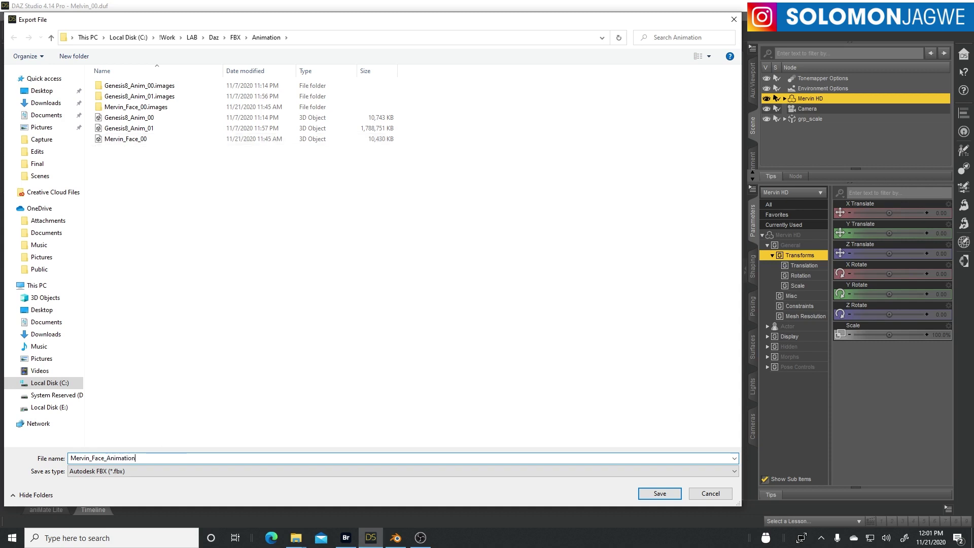
type("_00")
left_click(310, 39)
right_click(156, 40)
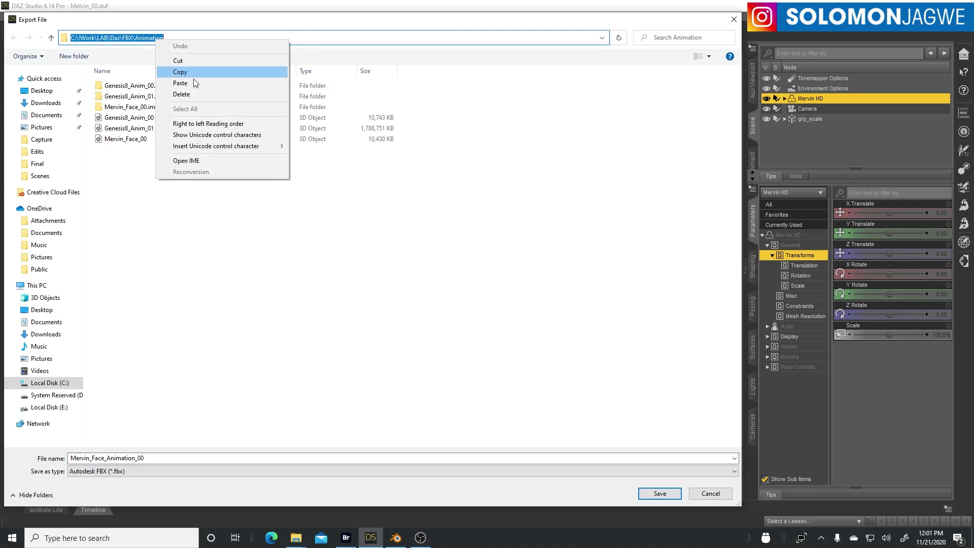
left_click(188, 72)
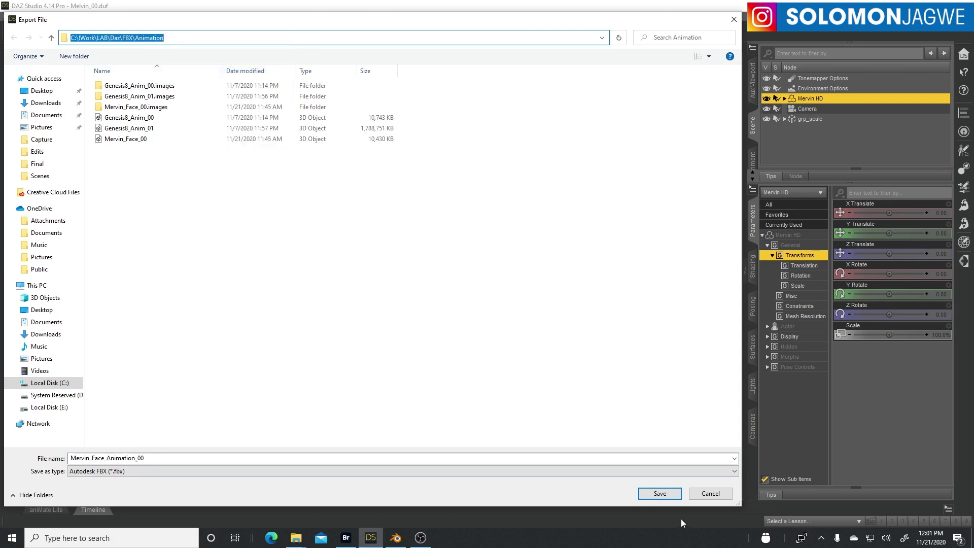
left_click(658, 492)
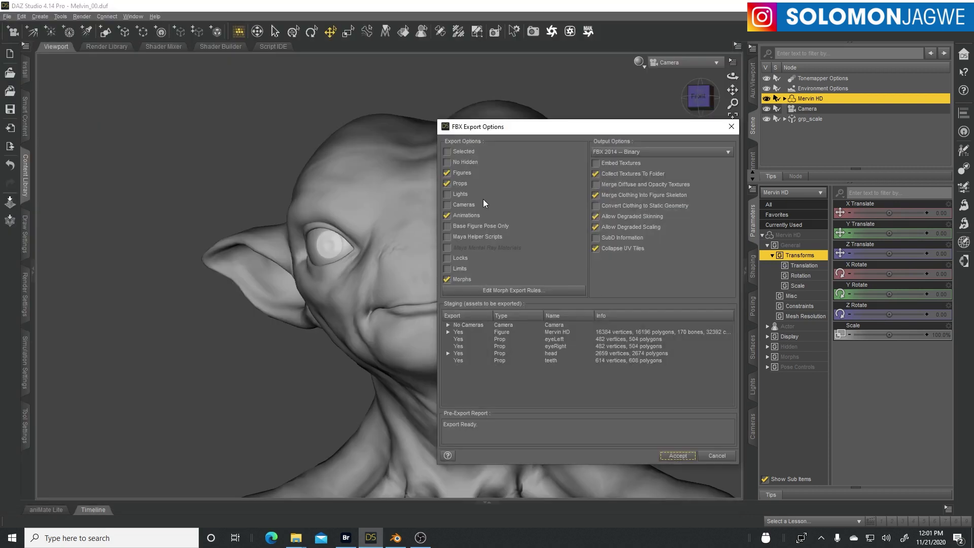
- Keep Animations, Morphs, texture collection enabled and FBX 2014 Binary in the export options
left_click(448, 216)
left_click(448, 216)
left_click(449, 279)
left_click(451, 280)
left_click(599, 250)
left_click(598, 174)
left_click(619, 177)
left_click(674, 154)
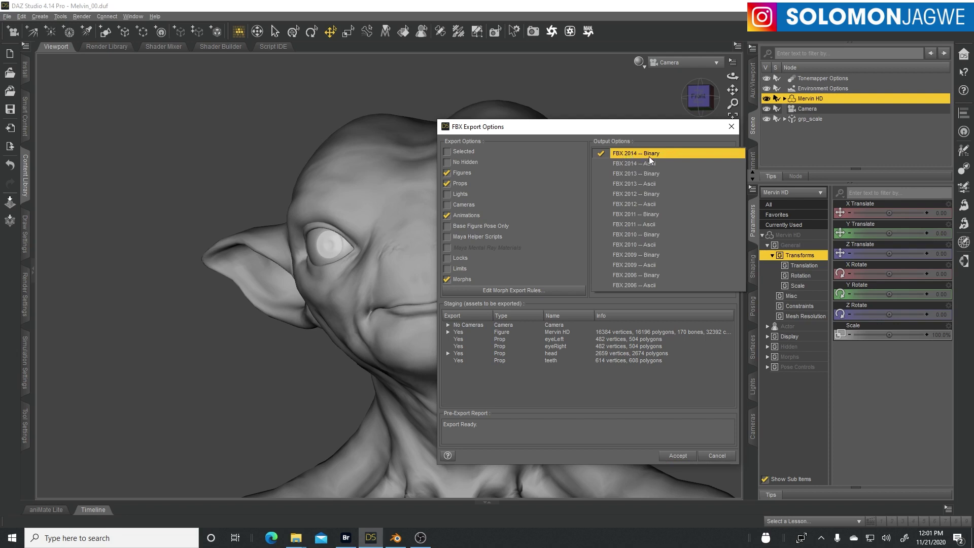
left_click(649, 154)
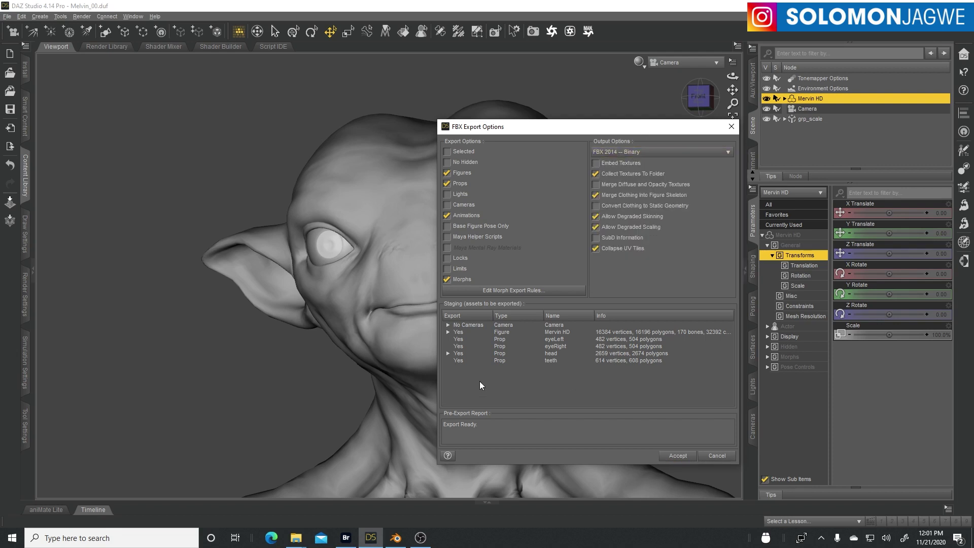
- Accept the morph export rules and confirm the FBX export to convert
left_click(501, 292)
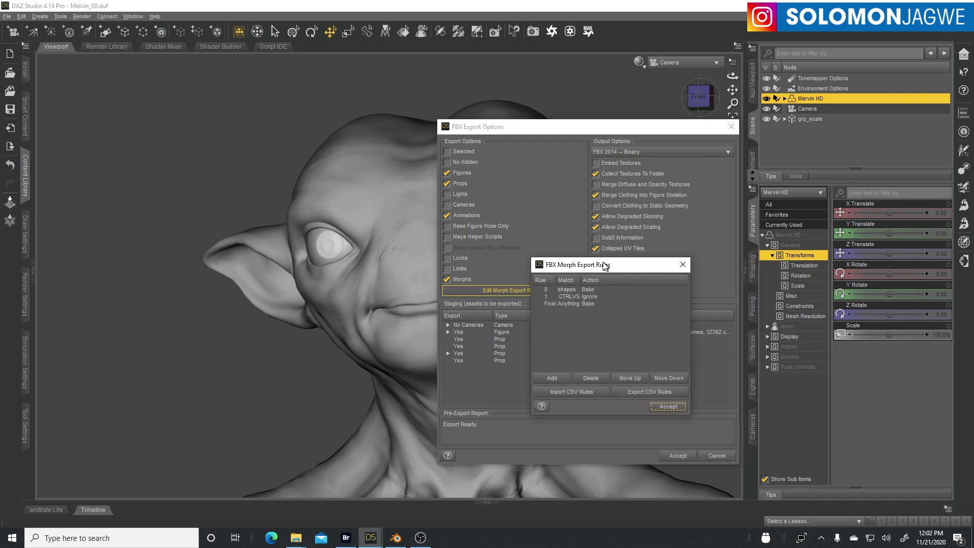
left_click_drag(604, 262, 618, 246)
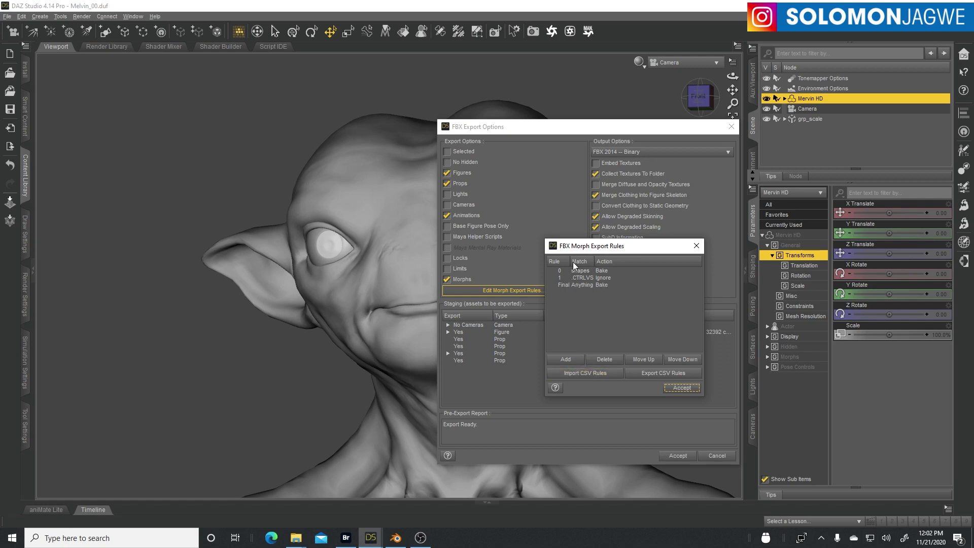
left_click(677, 389)
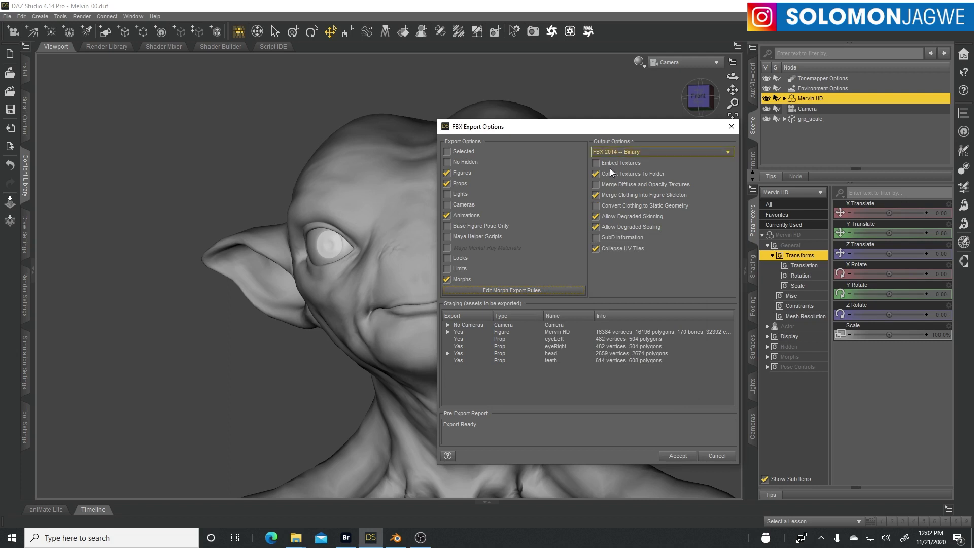
left_click(683, 456)
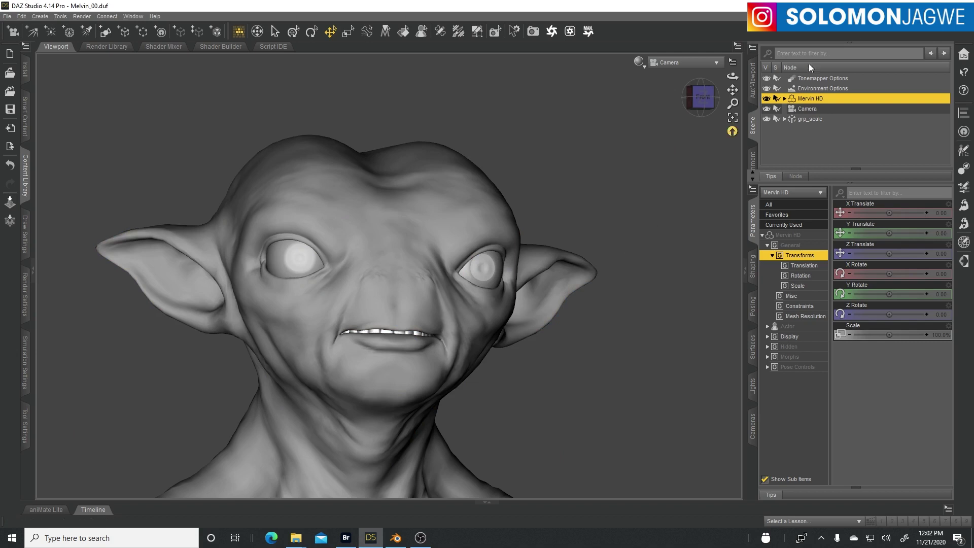
- Start an FBX import in Blender, paste the DAZ Animation folder path and pick Mervin_Face_Animation_00.fbx
left_click(396, 538)
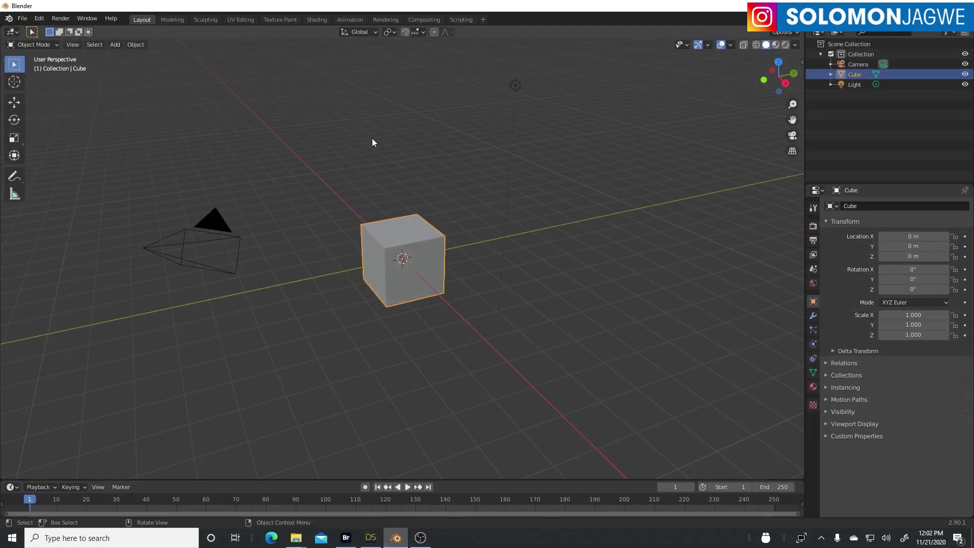
left_click(22, 19)
mouse_move(50, 158)
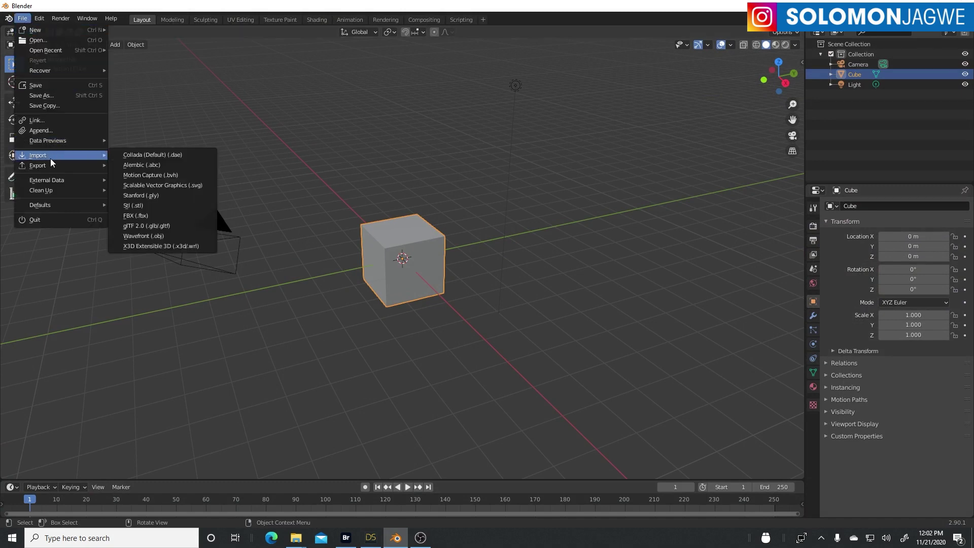
left_click(144, 217)
left_click(524, 107)
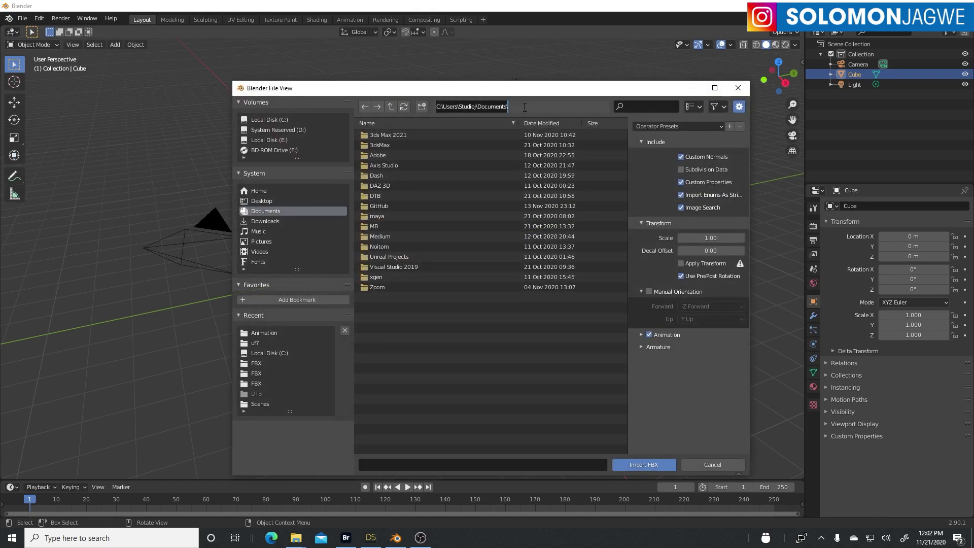
key("ctrl+v")
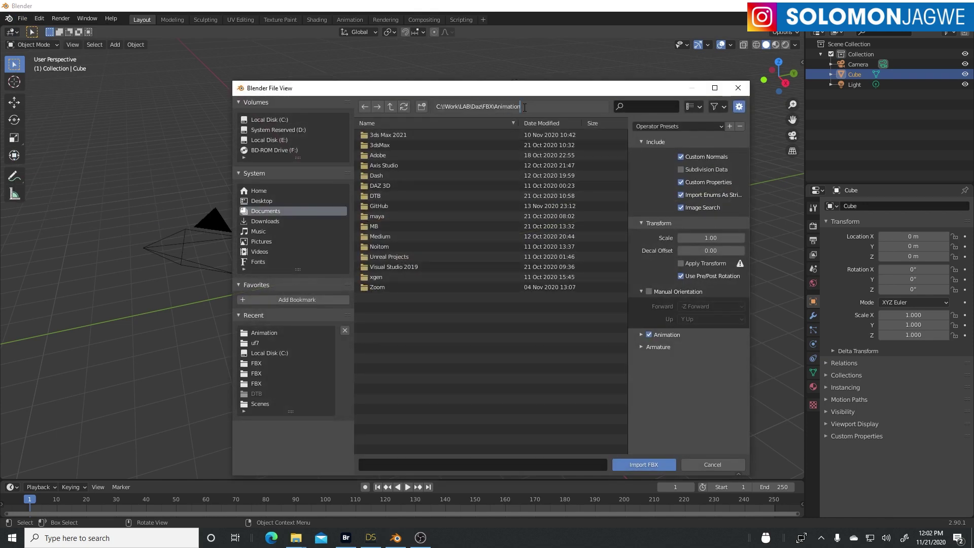
key("Return")
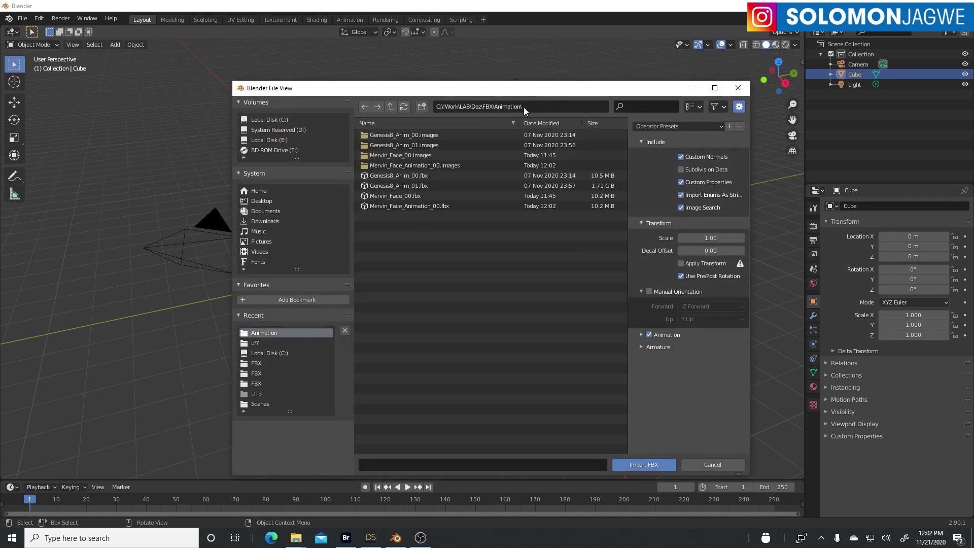
left_click(409, 207)
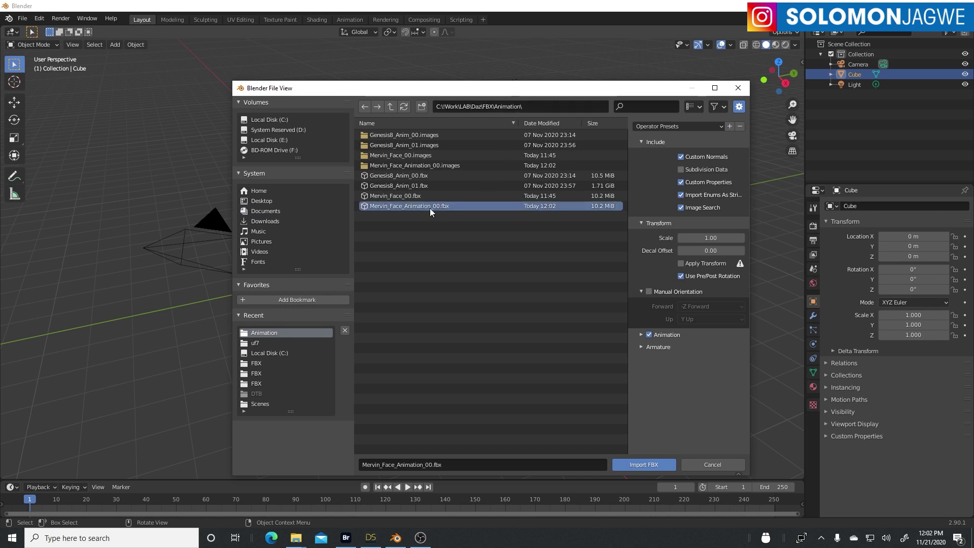
- Import the FBX with Automatic Bone Orientation left off
left_click(641, 346)
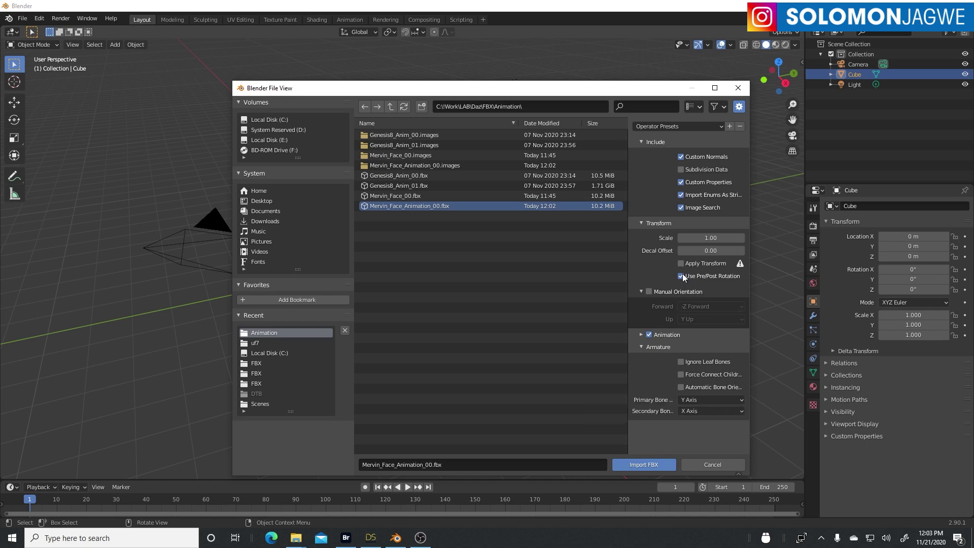
left_click(681, 387)
left_click(681, 388)
left_click(649, 465)
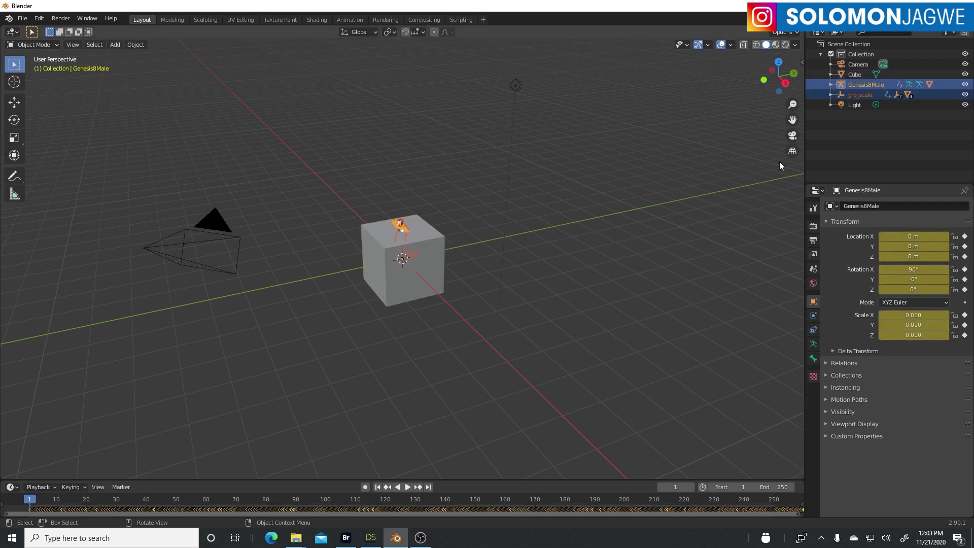
- Hide the default Cube and expand the Genesis8Male object in the Outliner
left_click(965, 74)
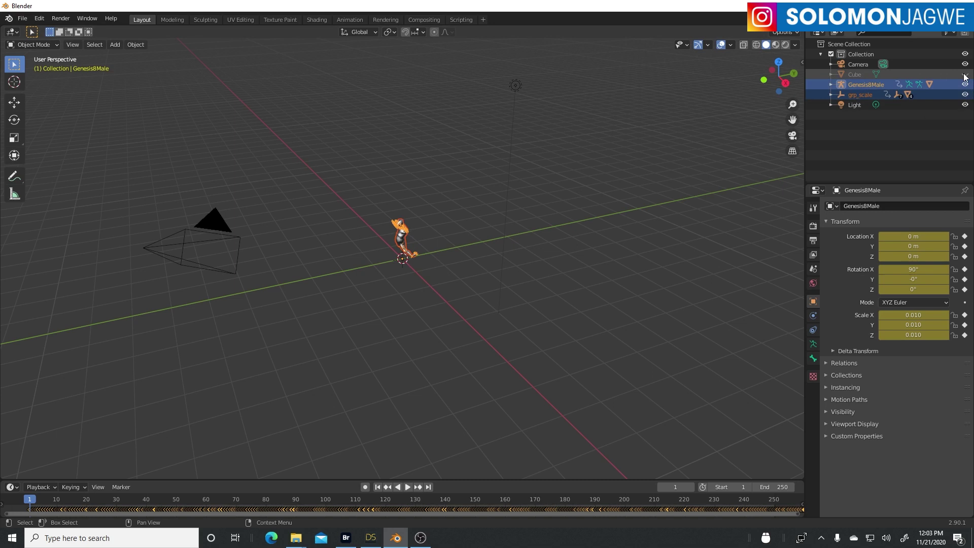
left_click(881, 86)
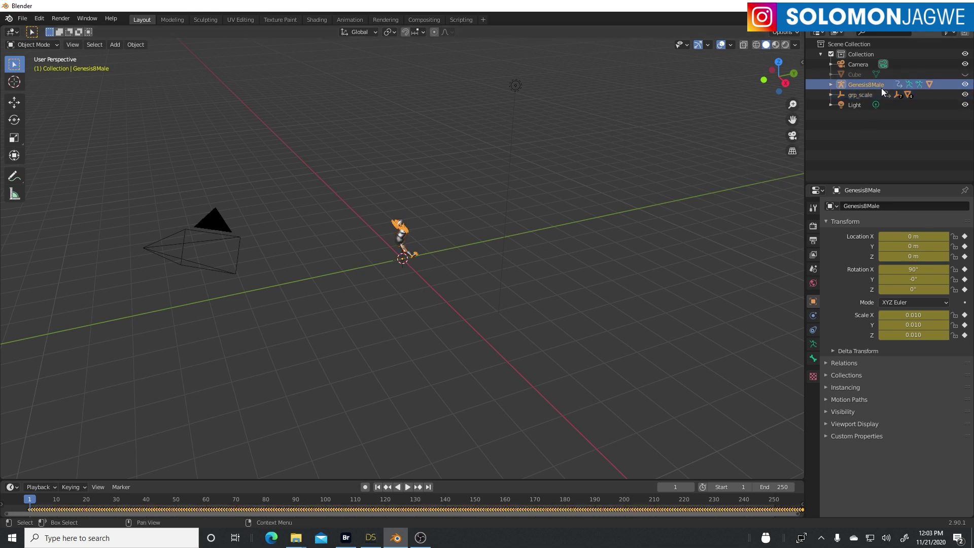
left_click(863, 96)
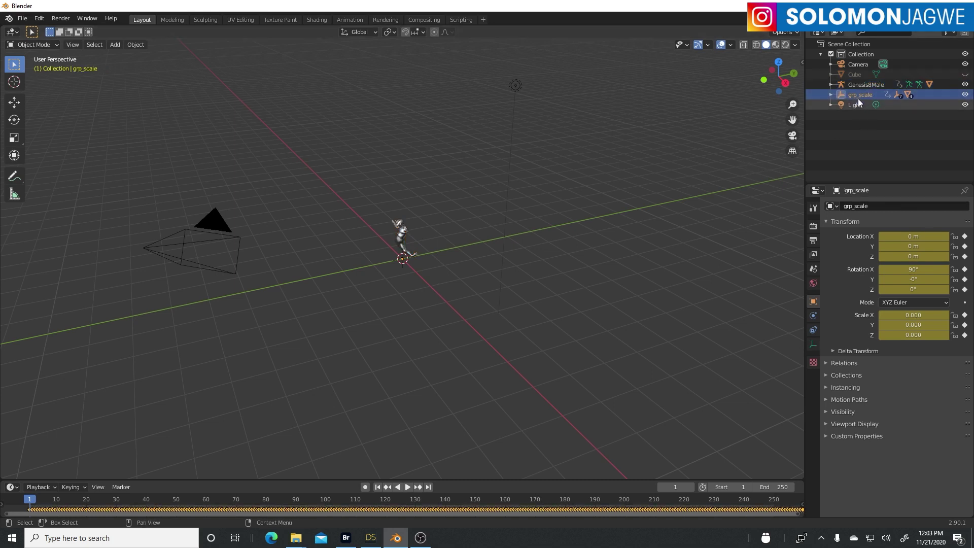
left_click(865, 86)
left_click(832, 84)
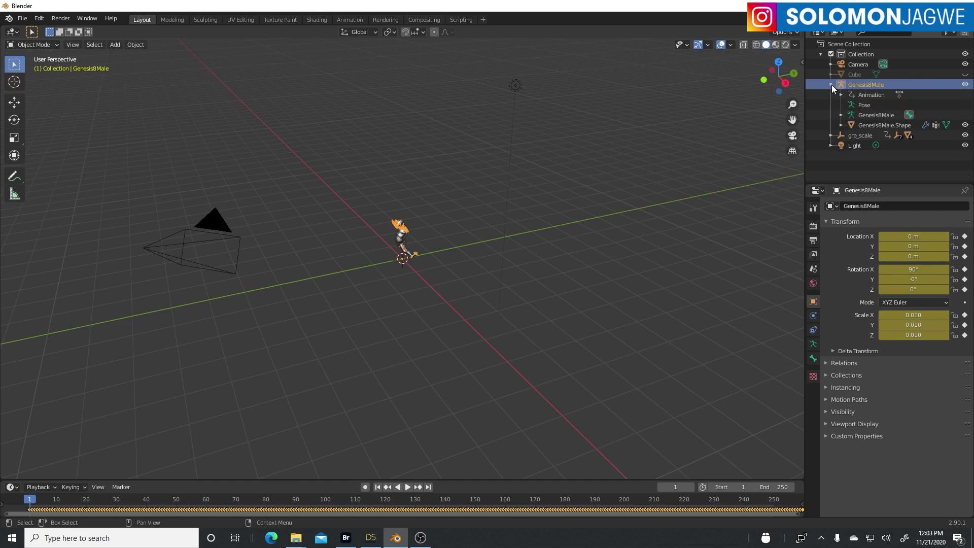
- Put the Genesis8Male armature in Edit Mode and zoom in on the head's bones
left_click(882, 114)
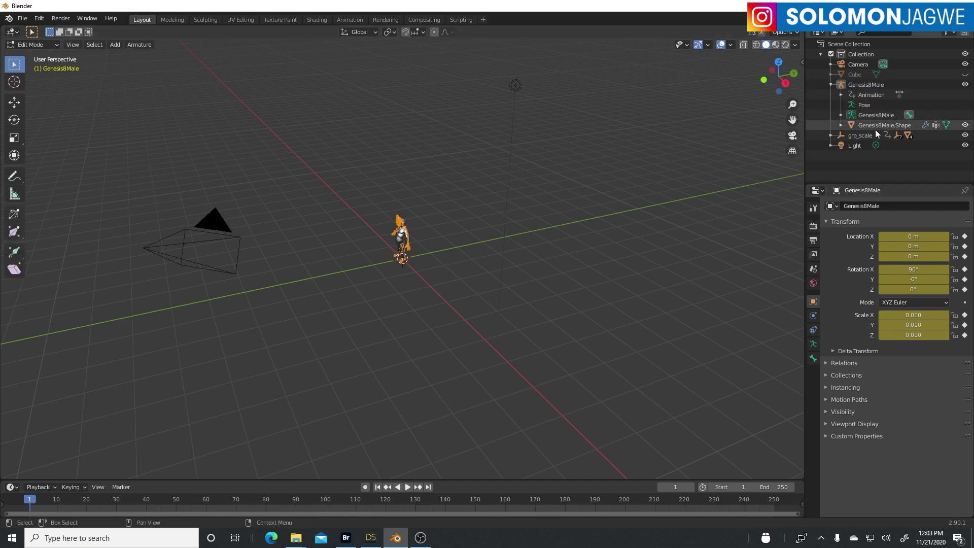
scroll(387, 265, "up", 8)
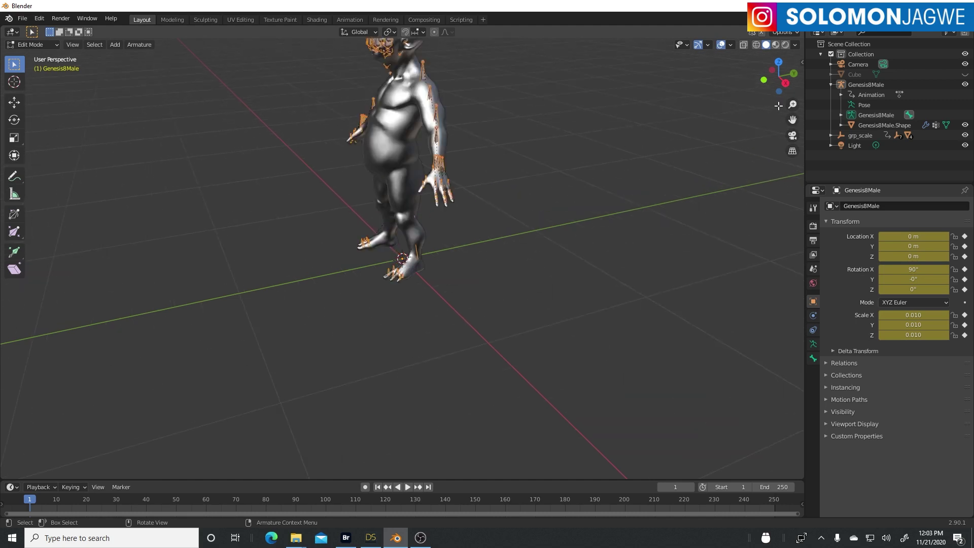
left_click_drag(792, 120, 639, 92)
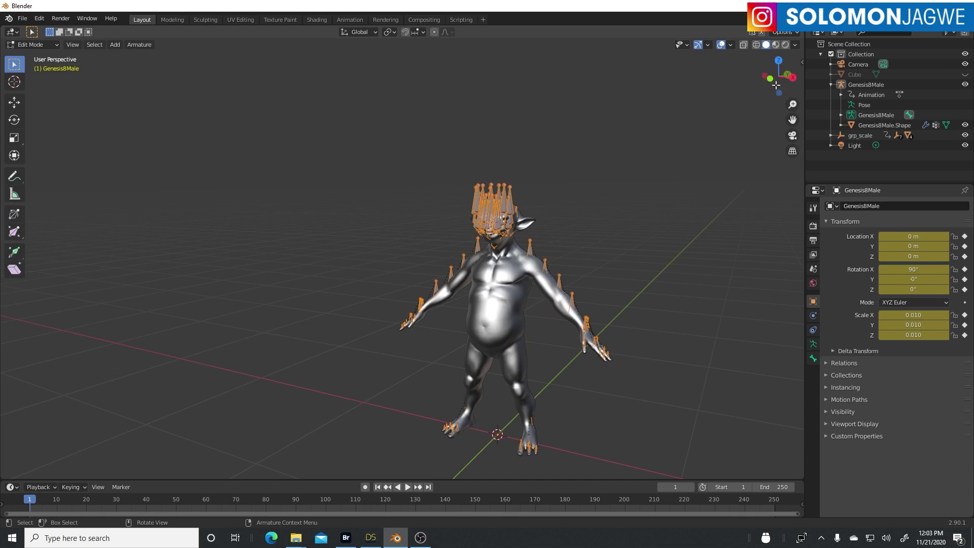
left_click_drag(793, 107, 816, 112)
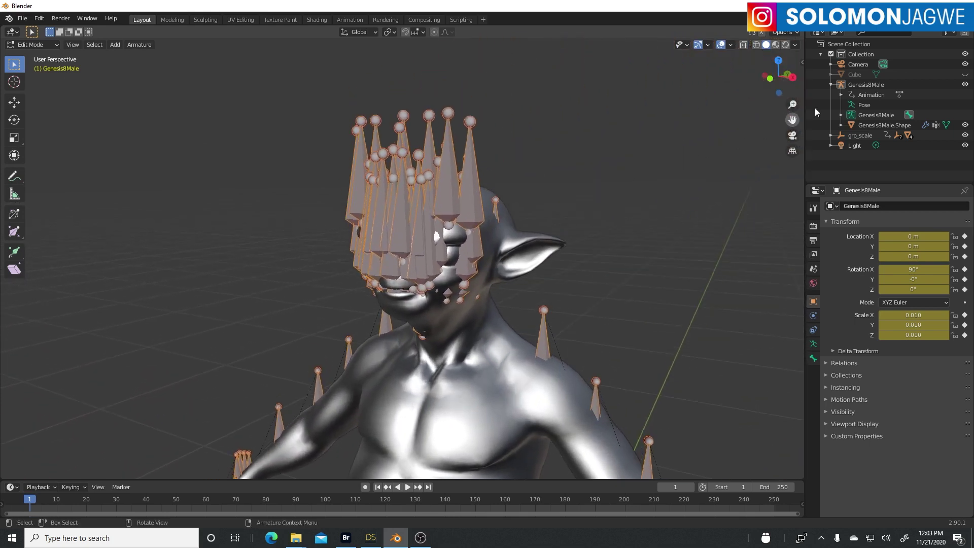
left_click(965, 126)
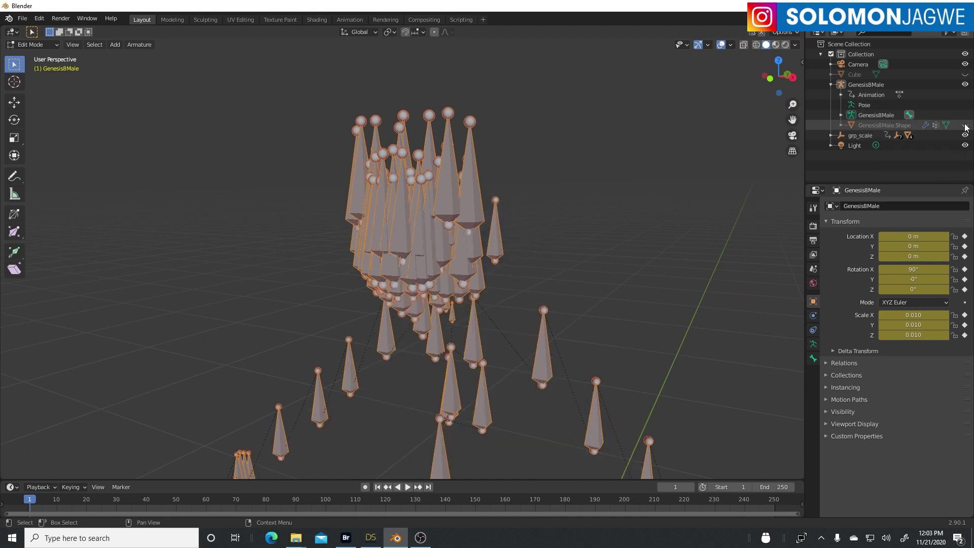
left_click(966, 125)
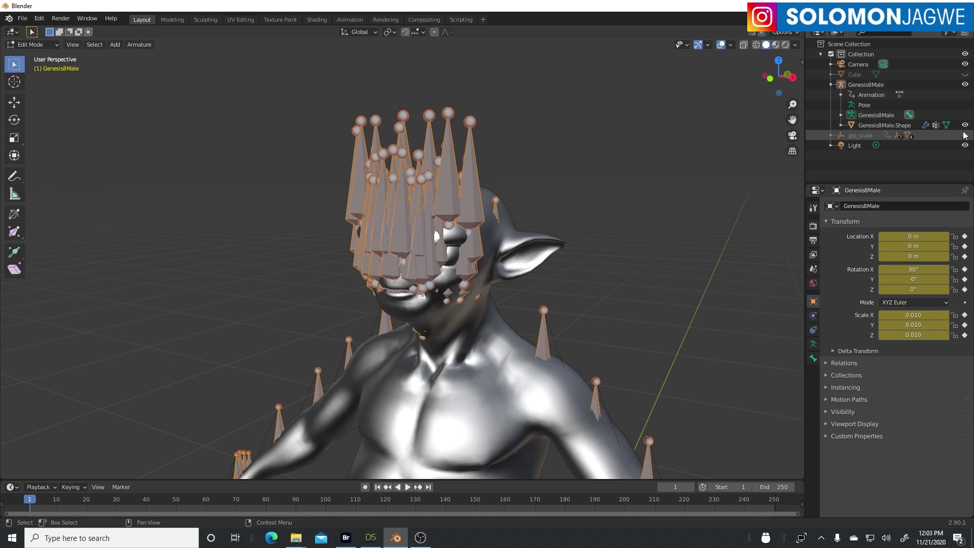
- Hide the Genesis8Male bones, frame the face, and play the animation until frame 44
left_click(965, 84)
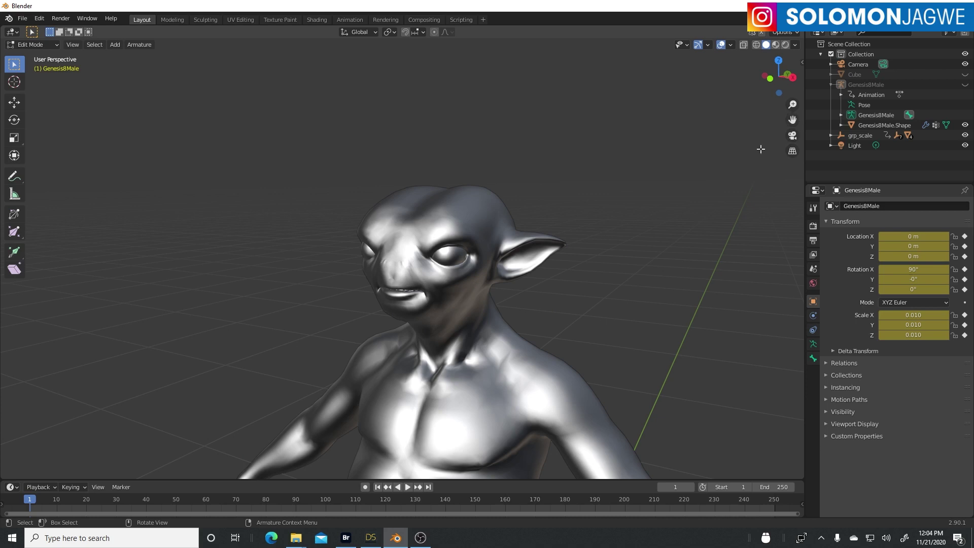
left_click_drag(779, 76, 754, 79)
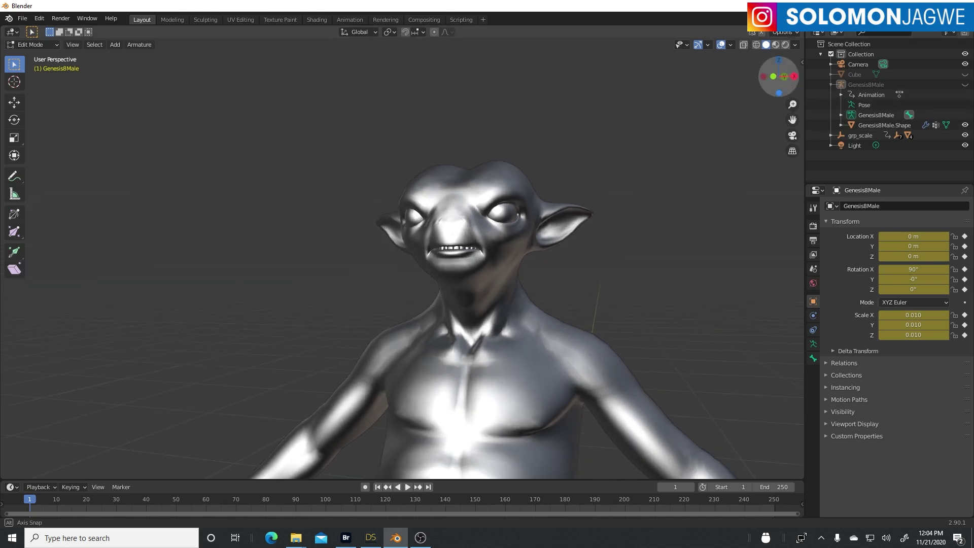
left_click_drag(793, 104, 647, 156)
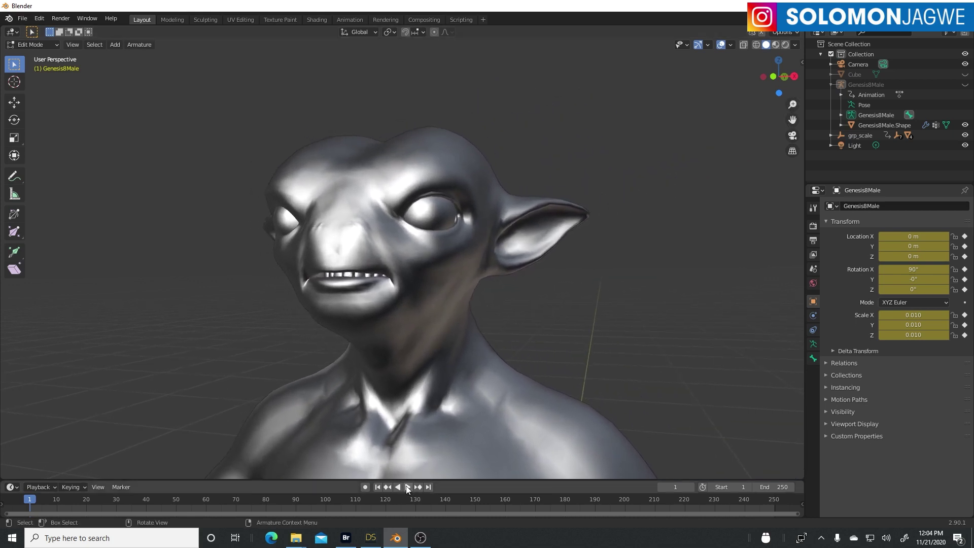
left_click(409, 486)
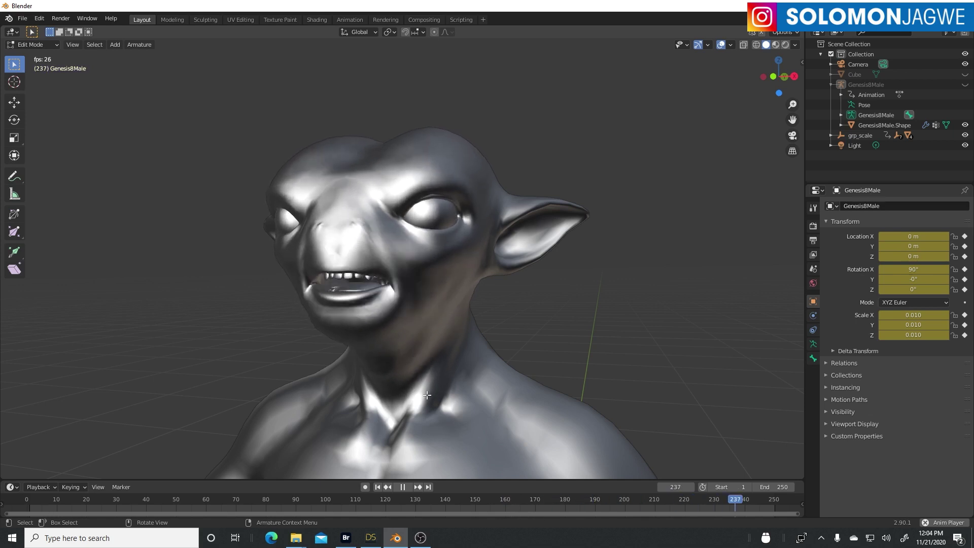
left_click(403, 487)
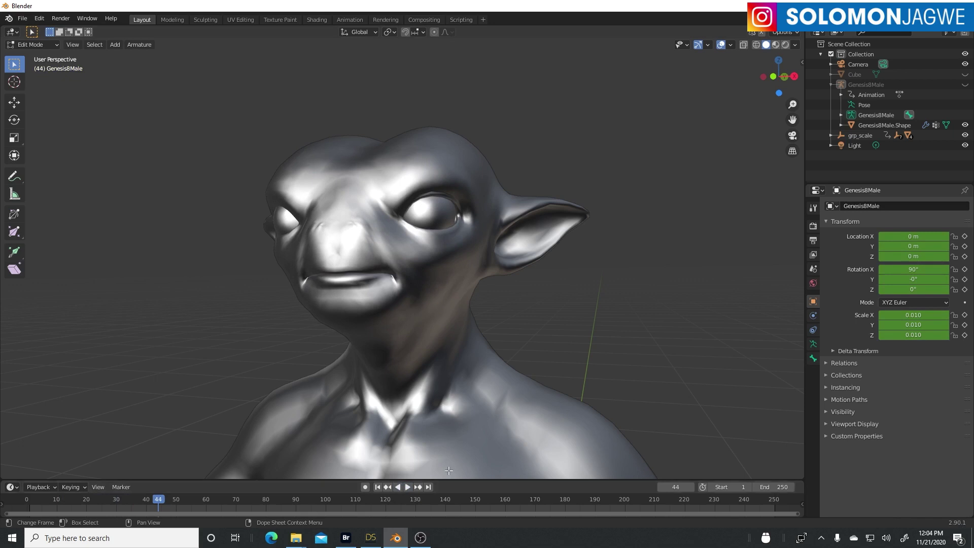
- Start a new General scene and discard the unsaved changes
left_click(22, 18)
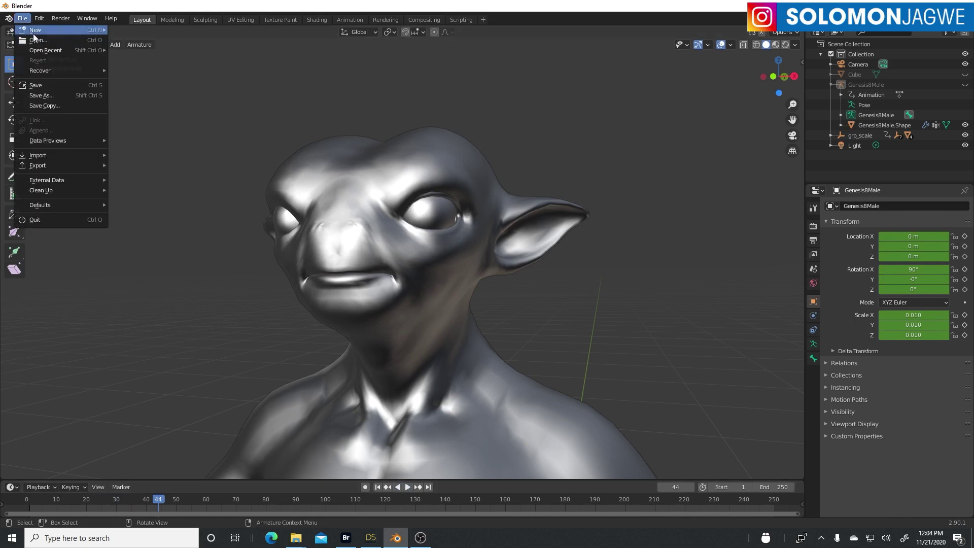
mouse_move(35, 31)
left_click(137, 29)
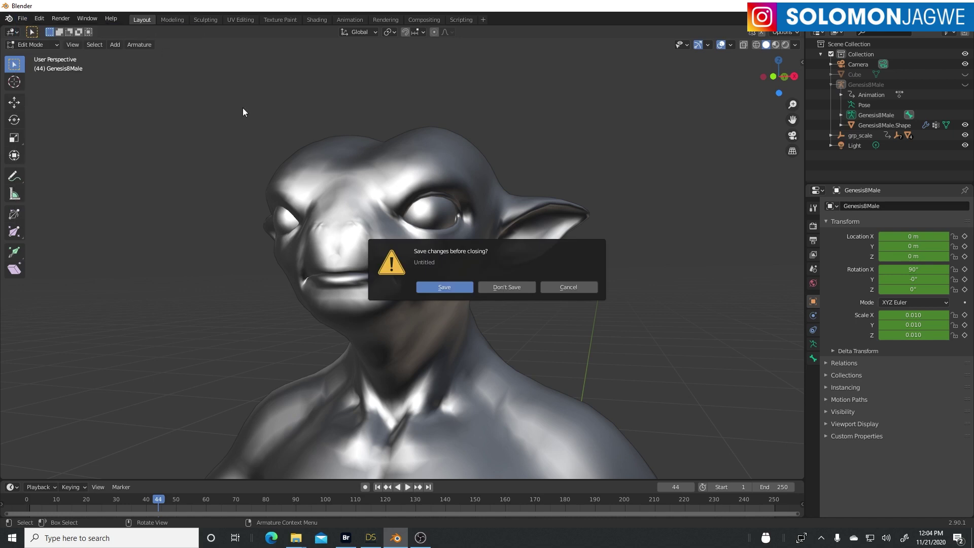
left_click(503, 286)
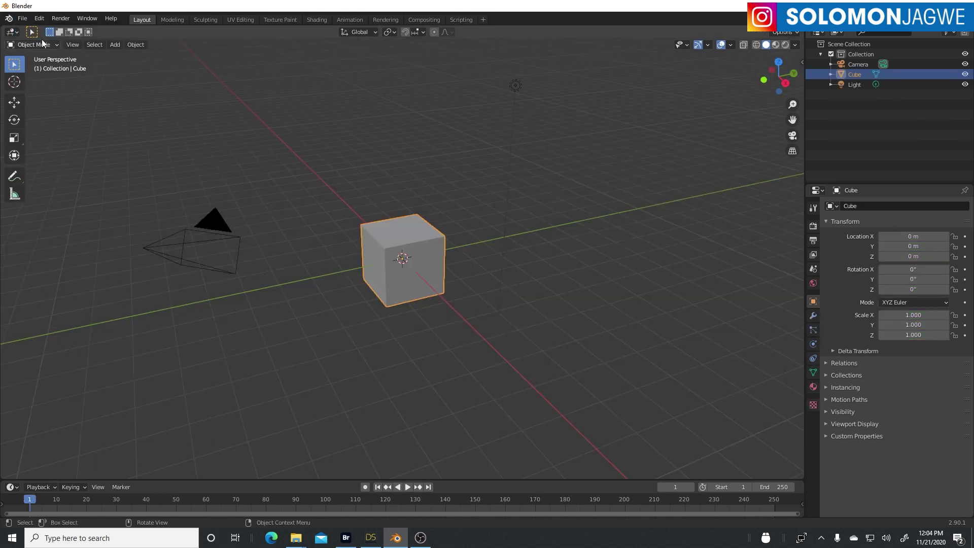
- Import Mervin_Face_Animation_00.fbx from the Daz Animation folder with Automatic Bone Orientation on
left_click(21, 19)
mouse_move(50, 155)
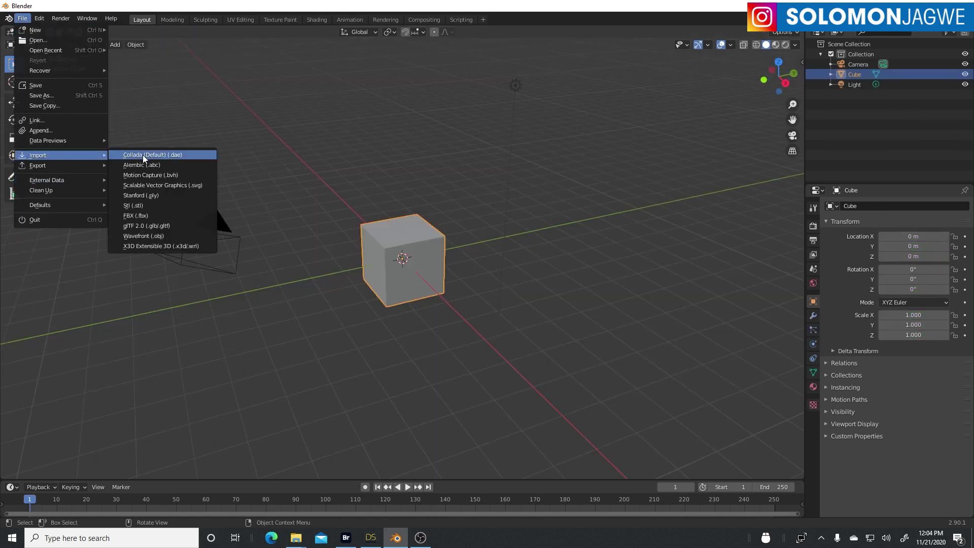
left_click(142, 217)
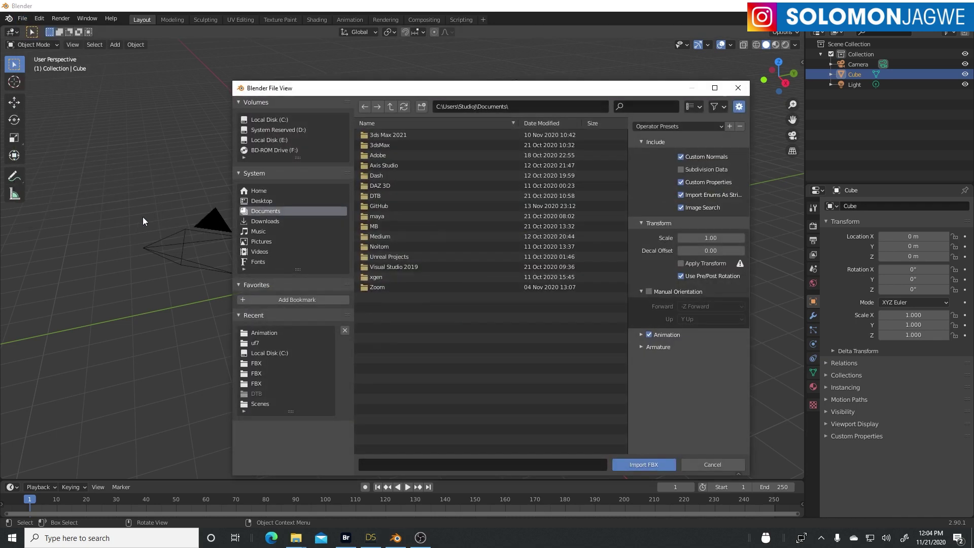
left_click(524, 106)
type("C:\\!Work\\LAB\\Daz\\FBX\\Animation\\")
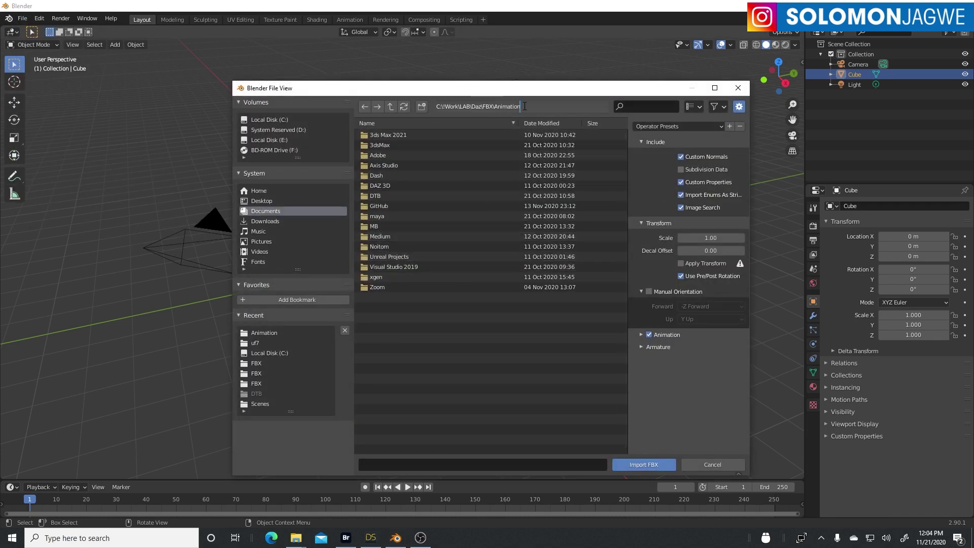
key("Return")
left_click(409, 207)
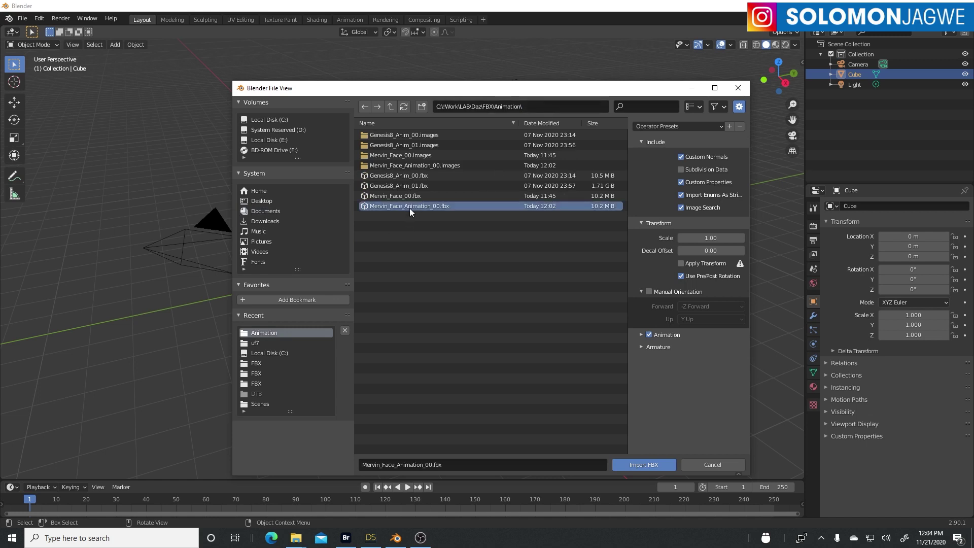
left_click(641, 347)
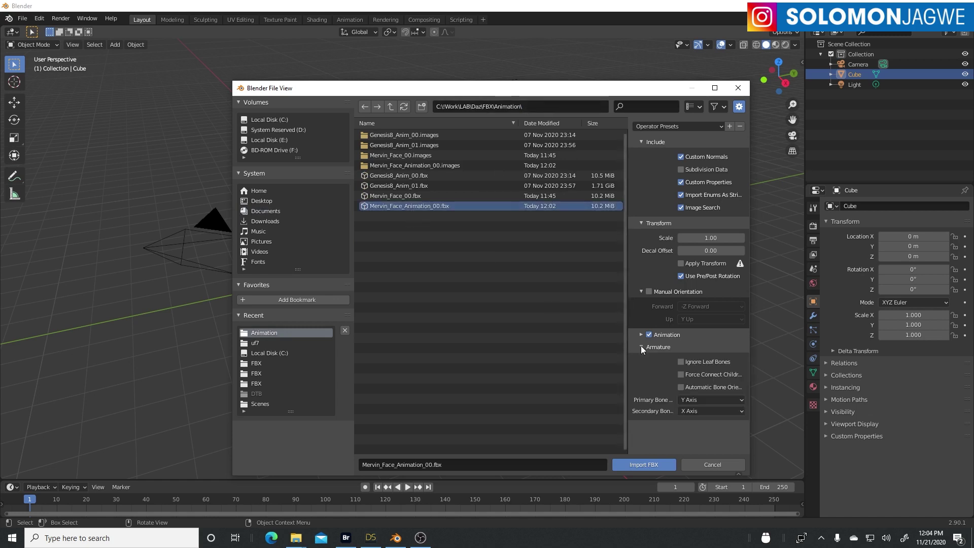
left_click(683, 387)
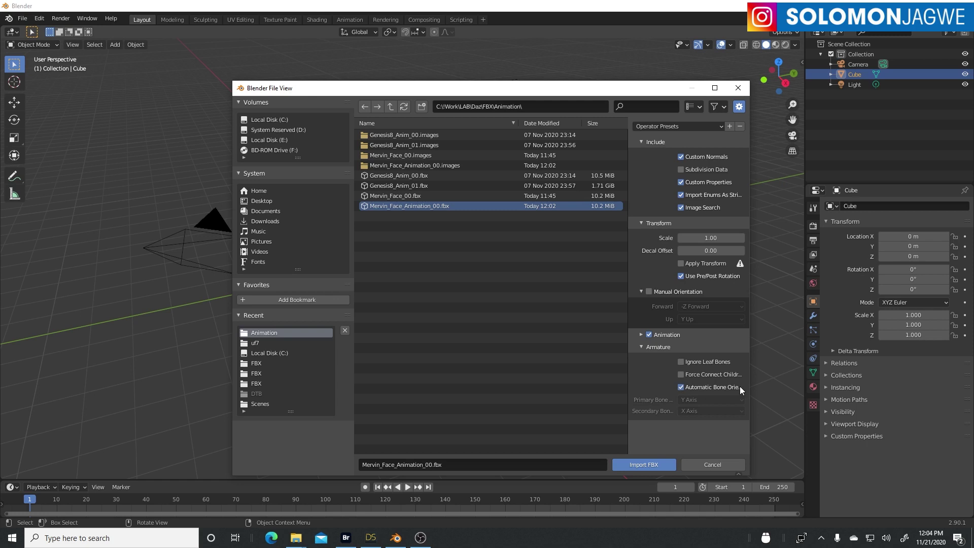
left_click(648, 464)
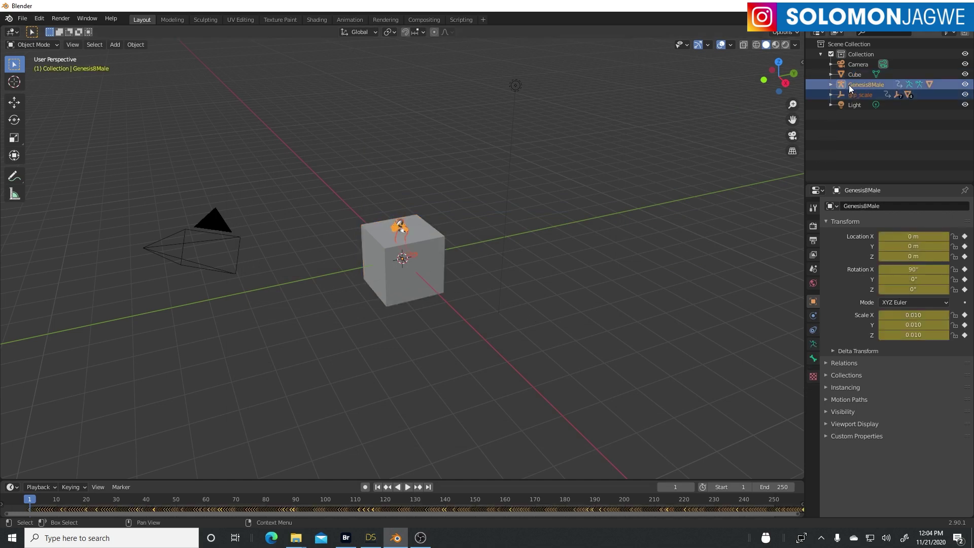
- Hide the default cube and select grp_transform under grp_scale in the Outliner
left_click(831, 85)
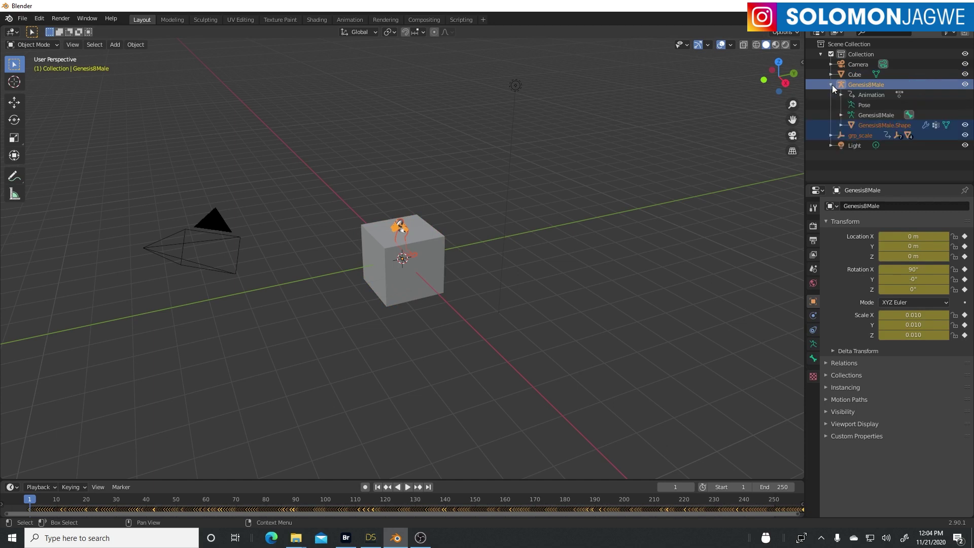
left_click(965, 74)
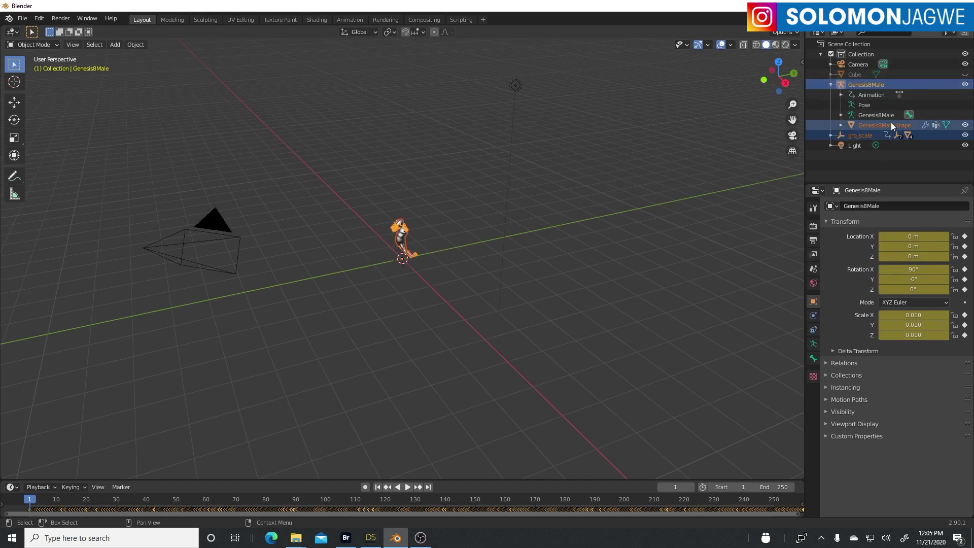
left_click(831, 135)
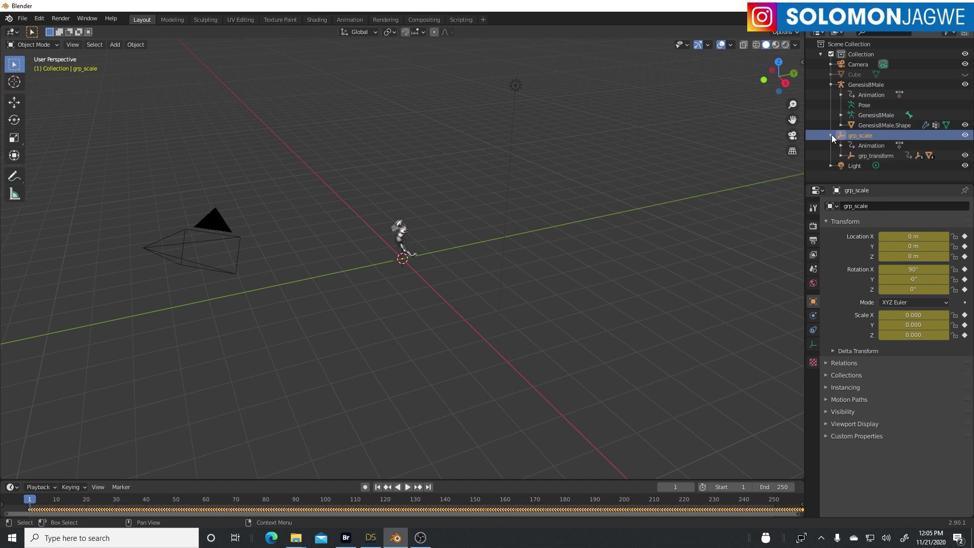
left_click(875, 155)
- Pan and orbit to a lower, frontal view of the figure, then play the body animation
scroll(432, 207, "up", 8)
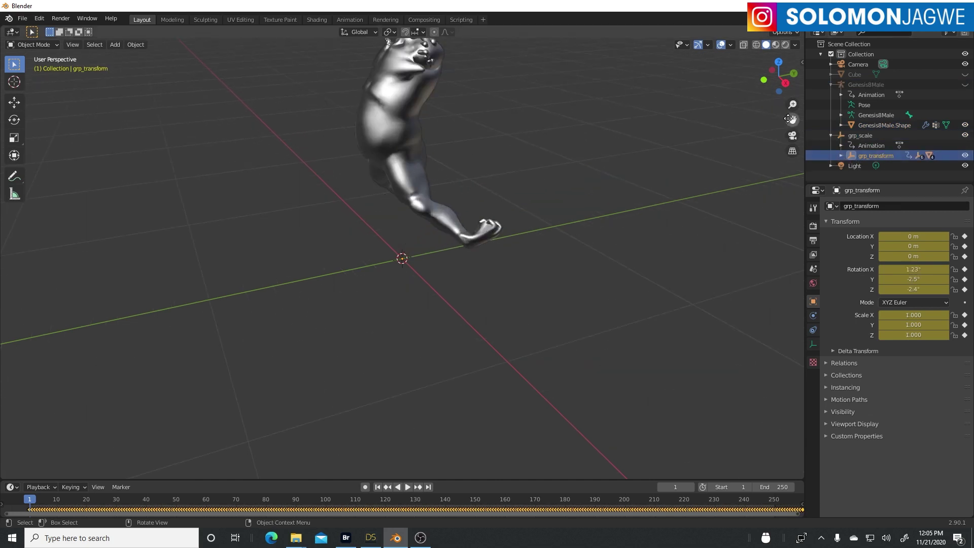
left_click_drag(790, 120, 789, 301)
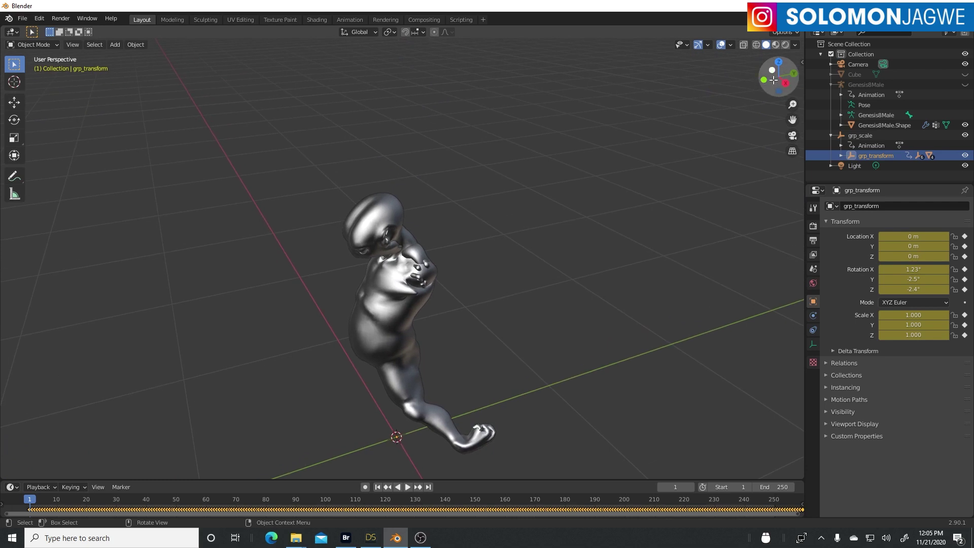
left_click_drag(773, 80, 432, 131)
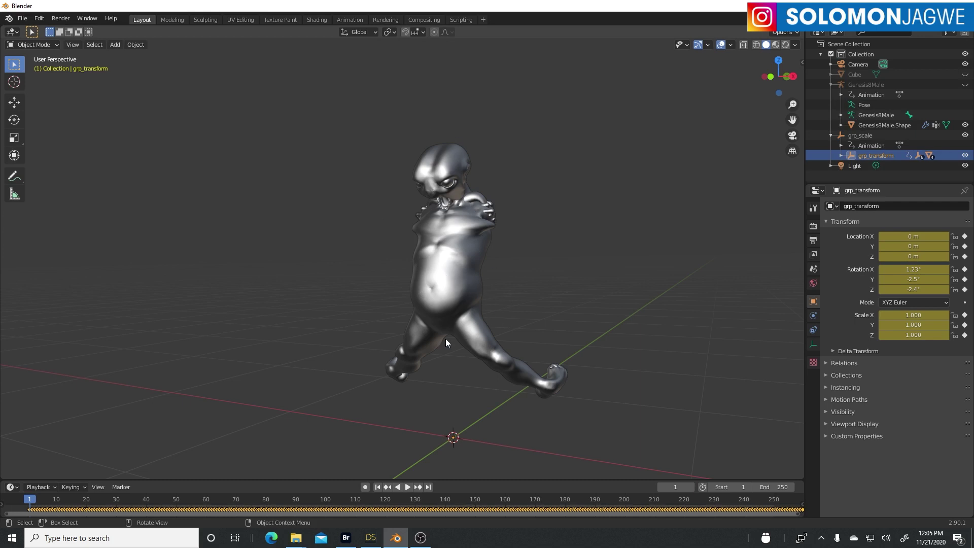
left_click(406, 486)
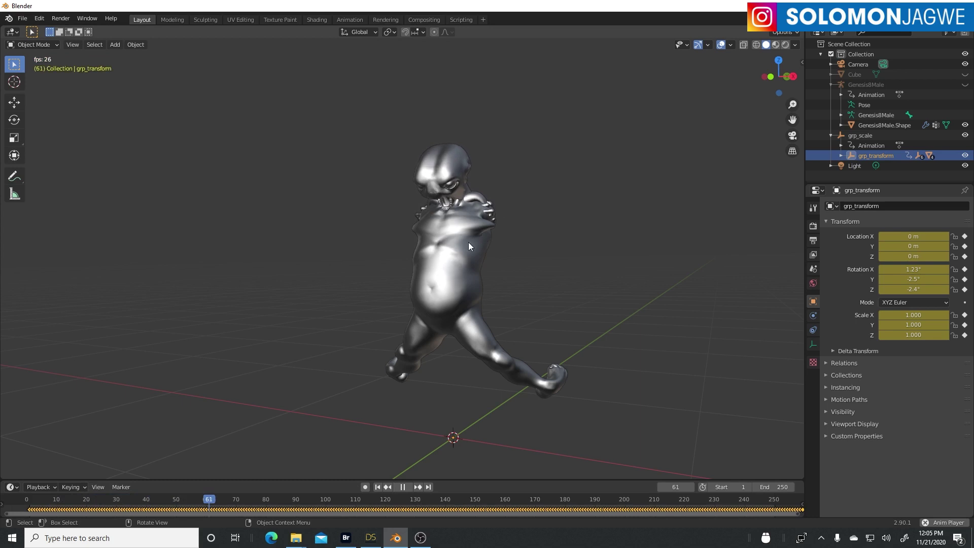
- Stop playback and start a new General scene without saving
left_click(402, 487)
left_click(22, 18)
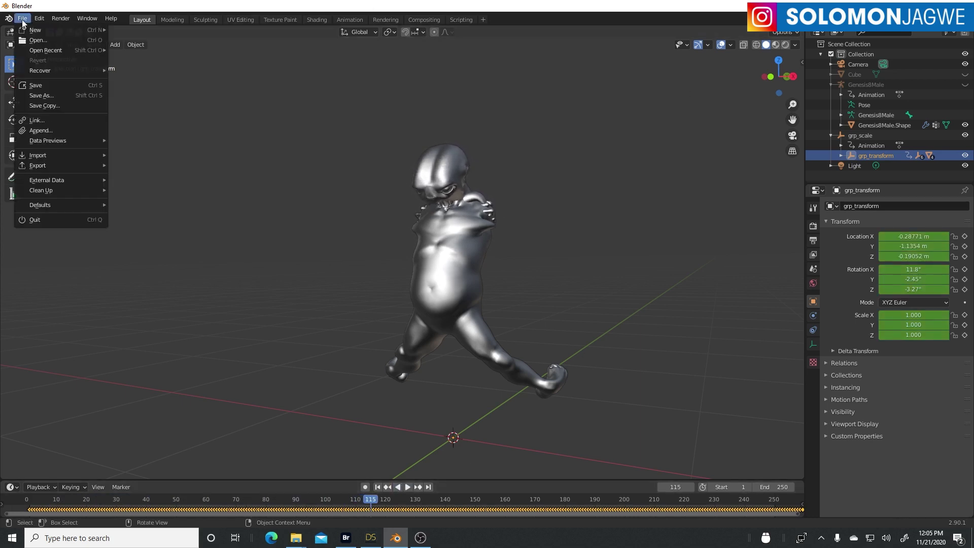
mouse_move(35, 29)
left_click(143, 28)
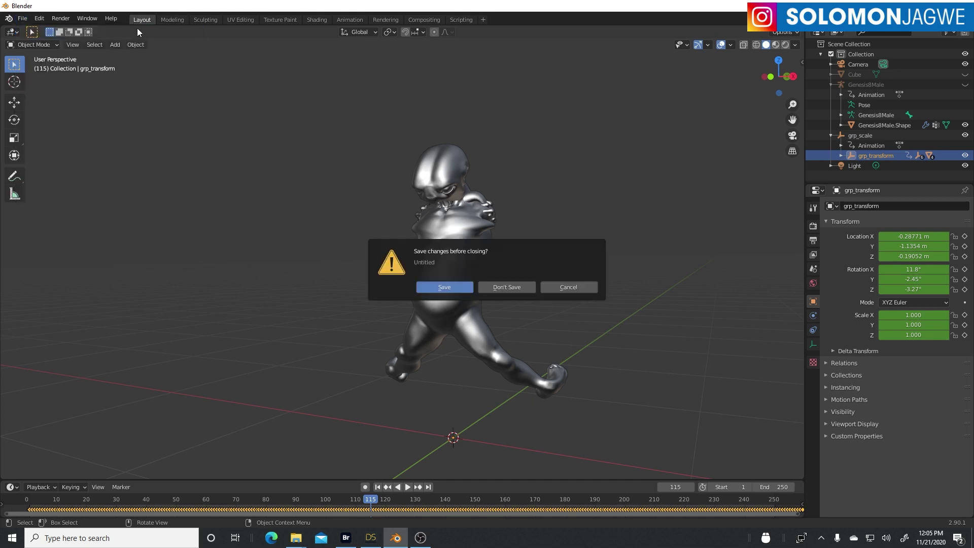
left_click(500, 288)
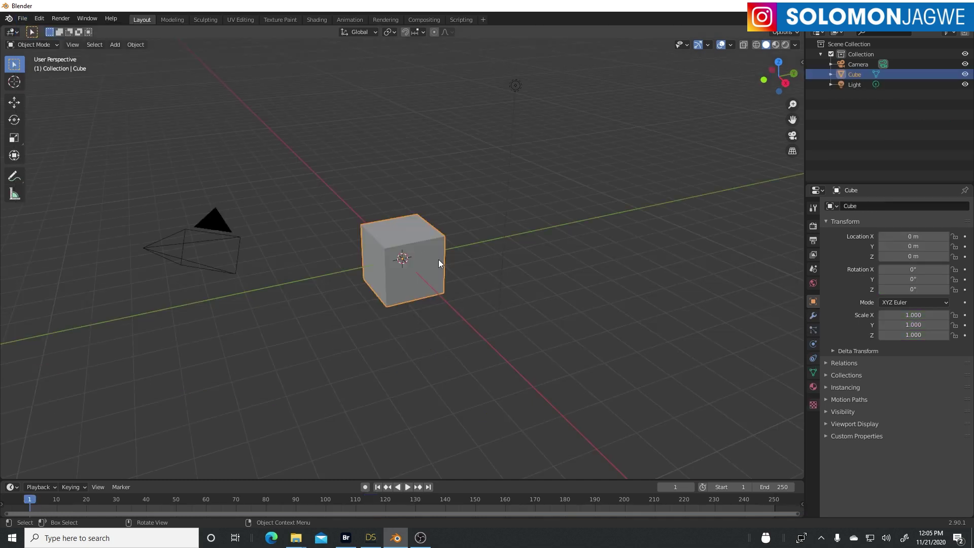
- Import Mervin_Face_Animation_00.fbx from the Daz Animation folder with Use Pre/Post Rotation off
left_click(23, 21)
mouse_move(49, 156)
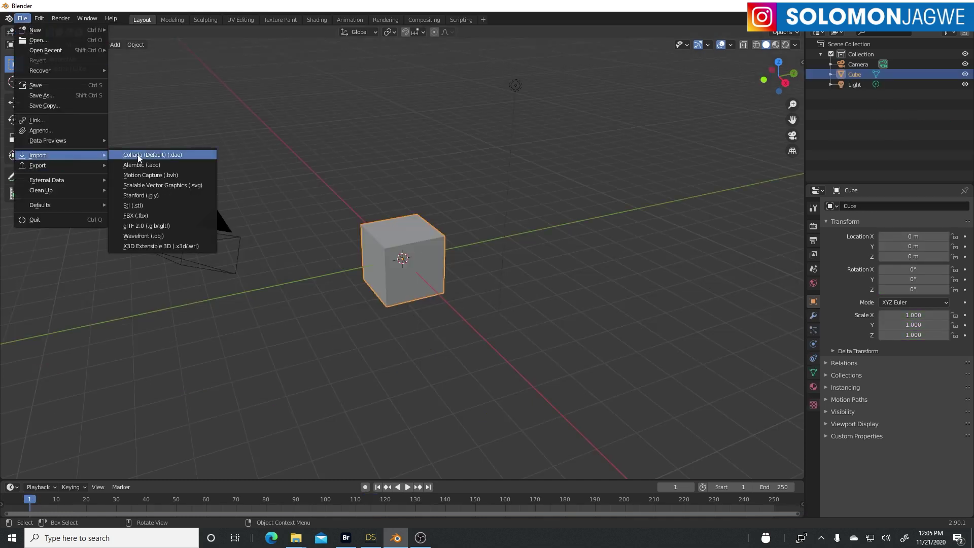
left_click(143, 217)
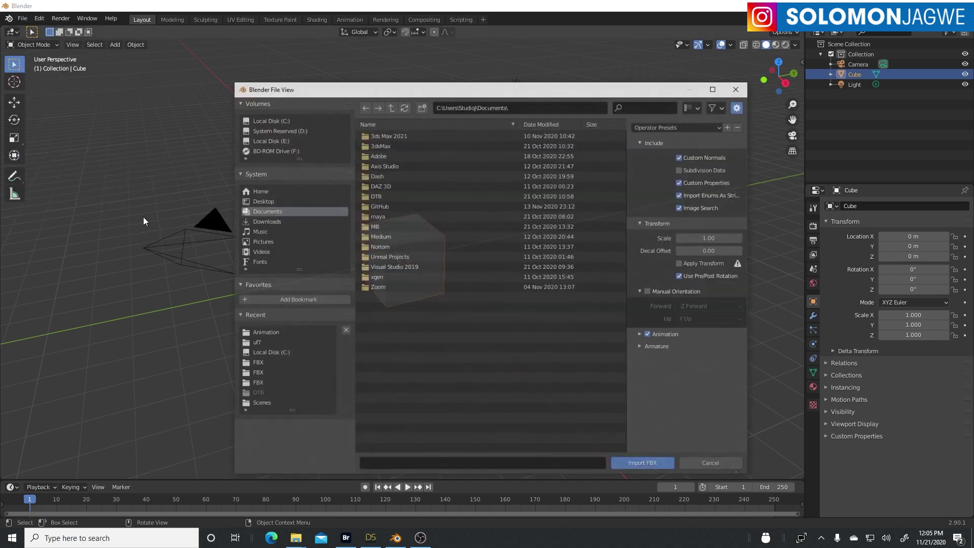
left_click(521, 107)
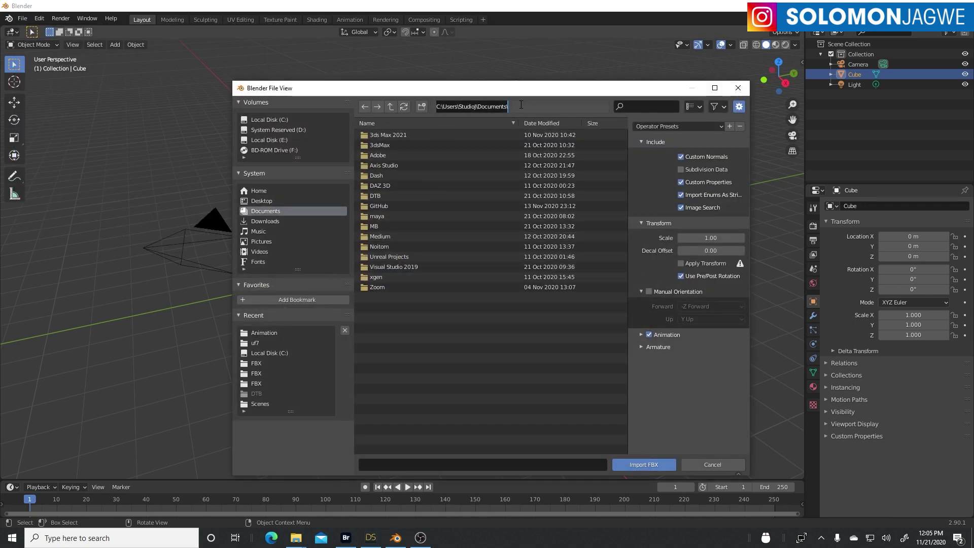
type("C:\\Work\\LAB\\Daz\\FBX\\Animation\\")
key("Return")
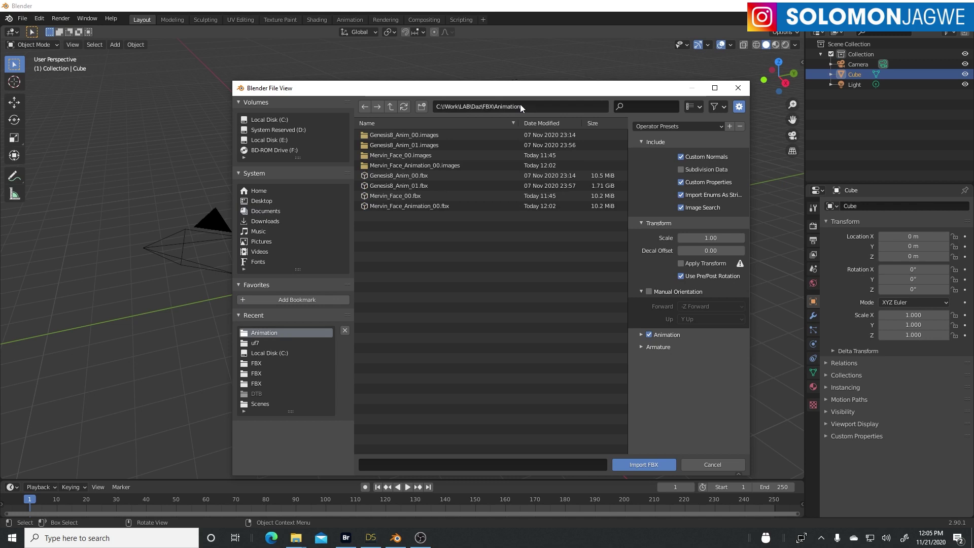
left_click(413, 205)
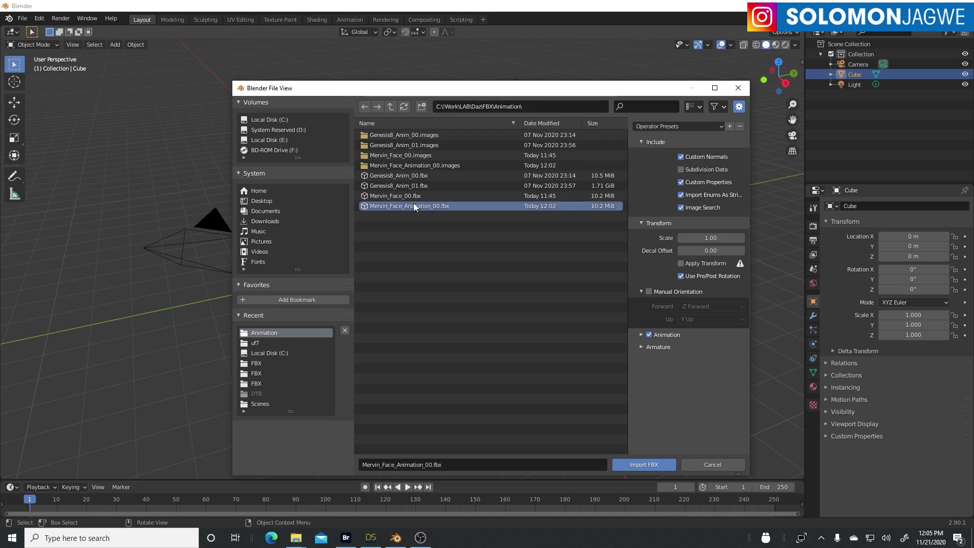
left_click(642, 347)
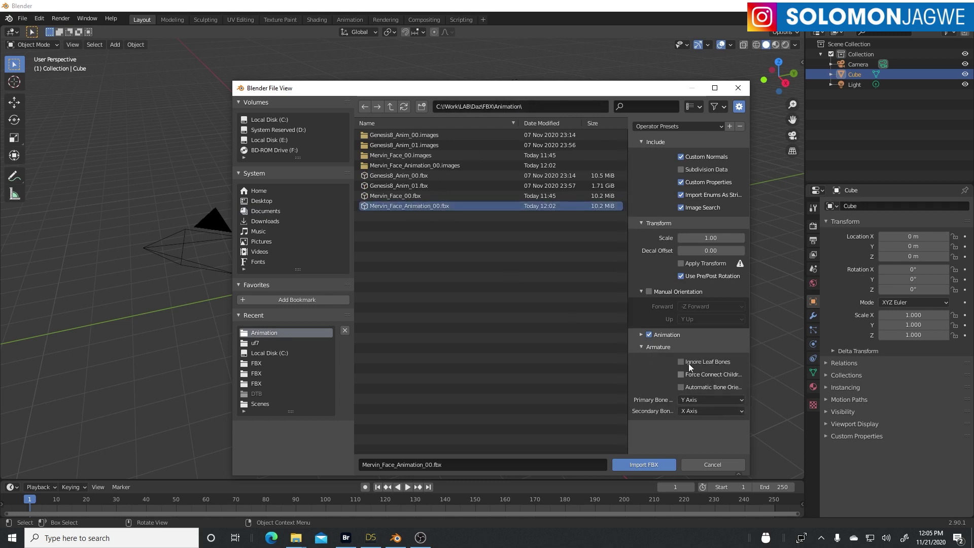
left_click(681, 276)
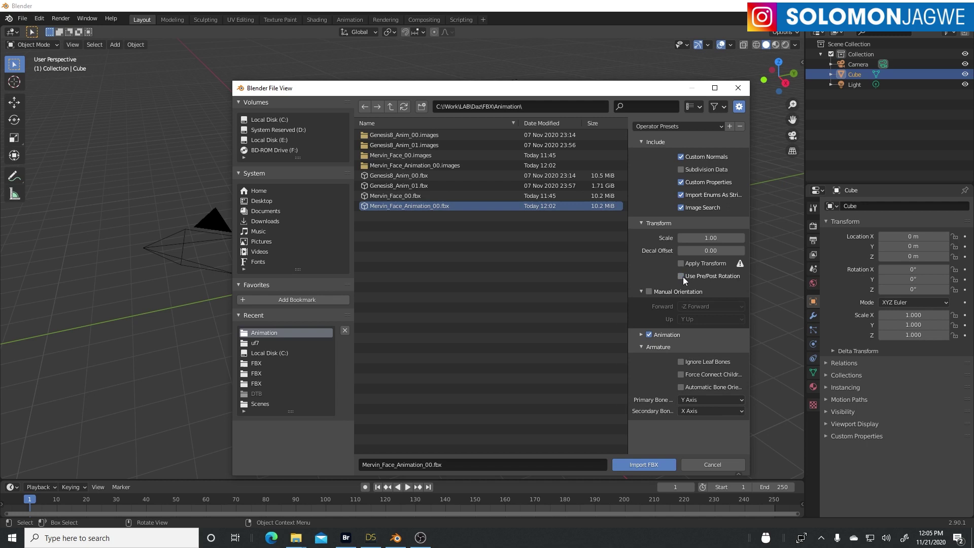
left_click(647, 464)
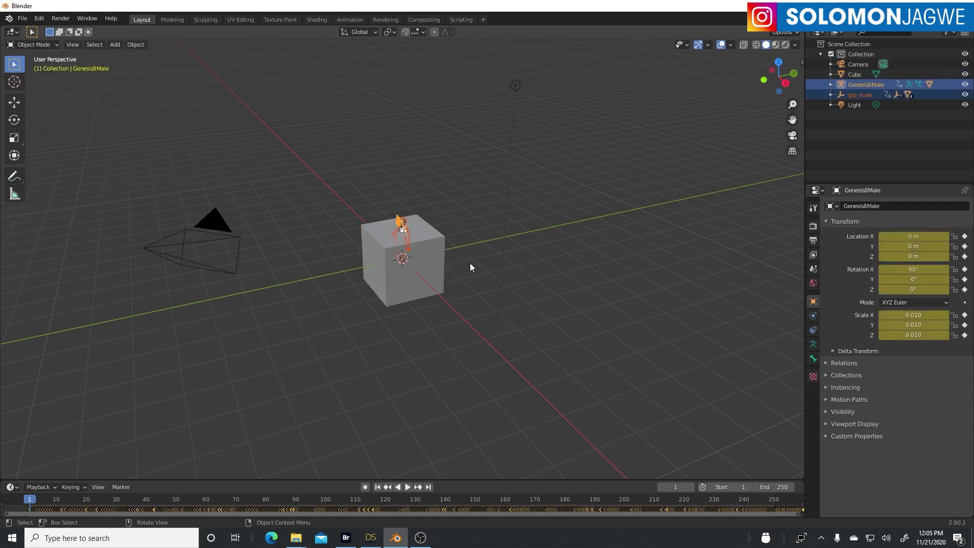
- Hide the default cube and frame the figure in a front view
left_click(965, 74)
scroll(375, 263, "up", 10)
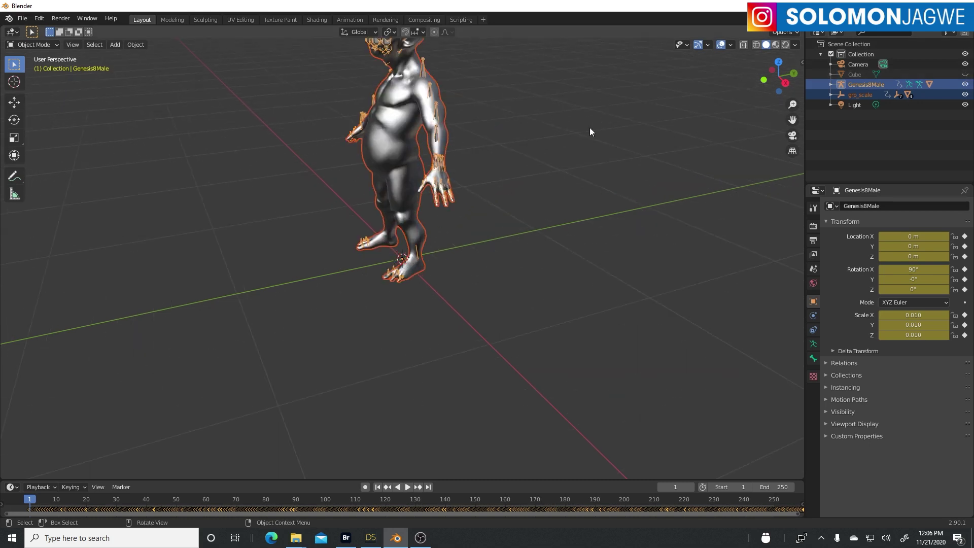
left_click_drag(793, 120, 788, 228)
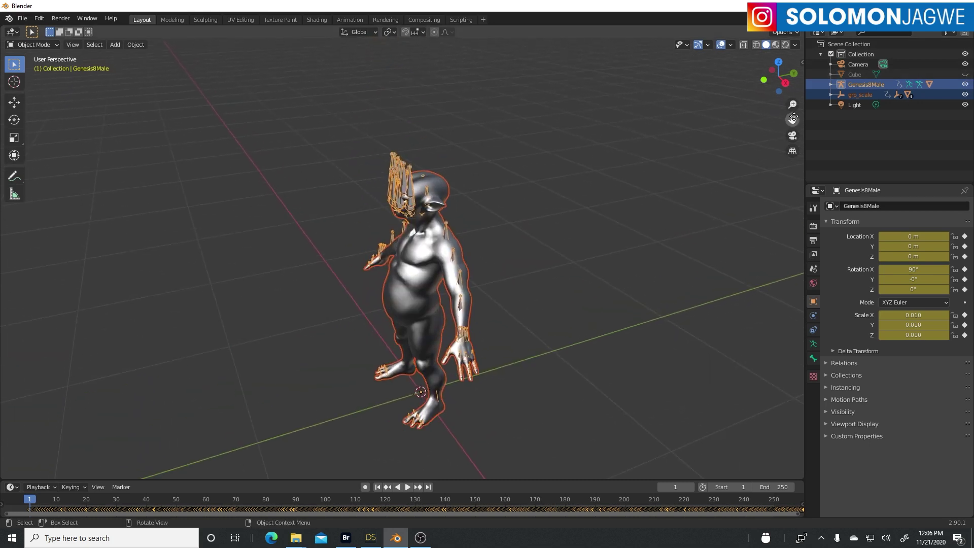
left_click_drag(793, 104, 794, 83)
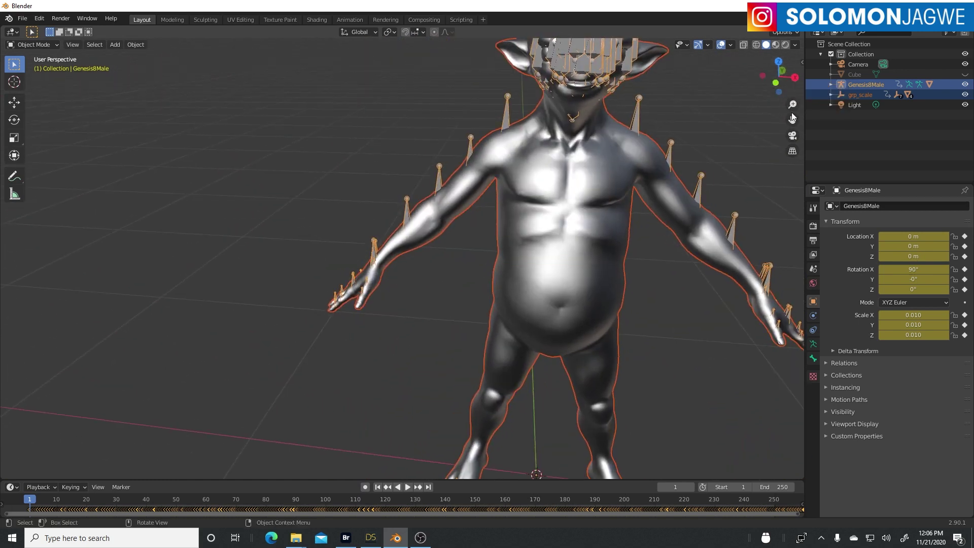
left_click_drag(793, 119, 637, 250)
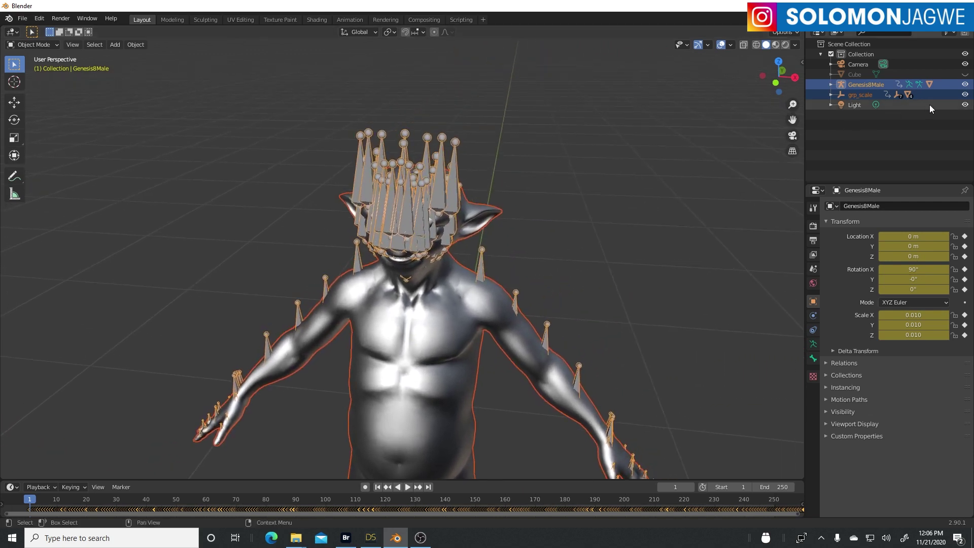
- Hide the armature's bones and play the facial animation up close
left_click(965, 85)
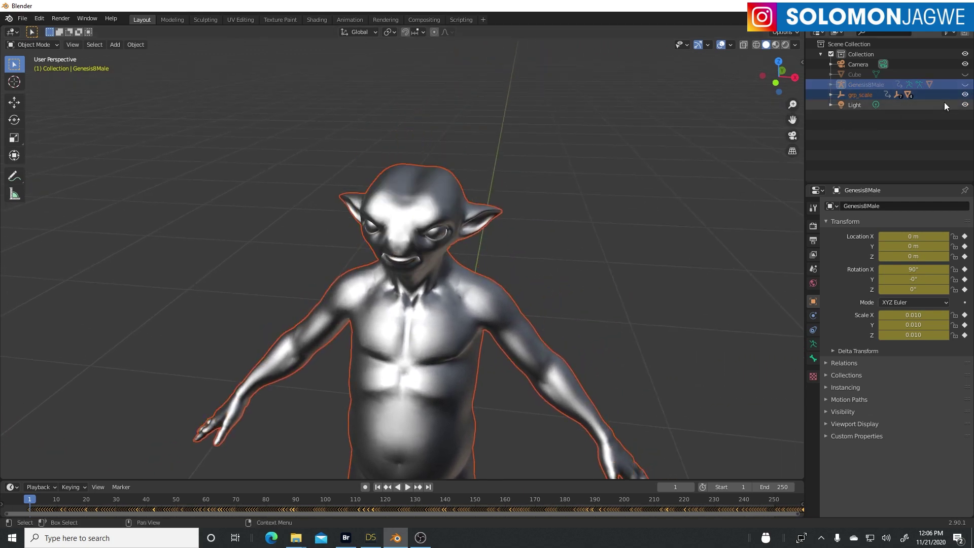
left_click(408, 487)
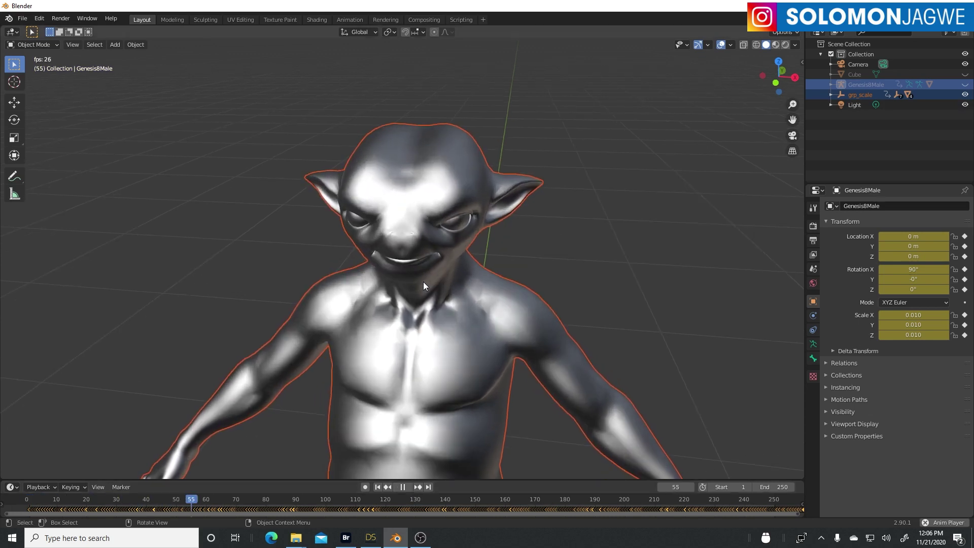
left_click_drag(777, 76, 787, 75)
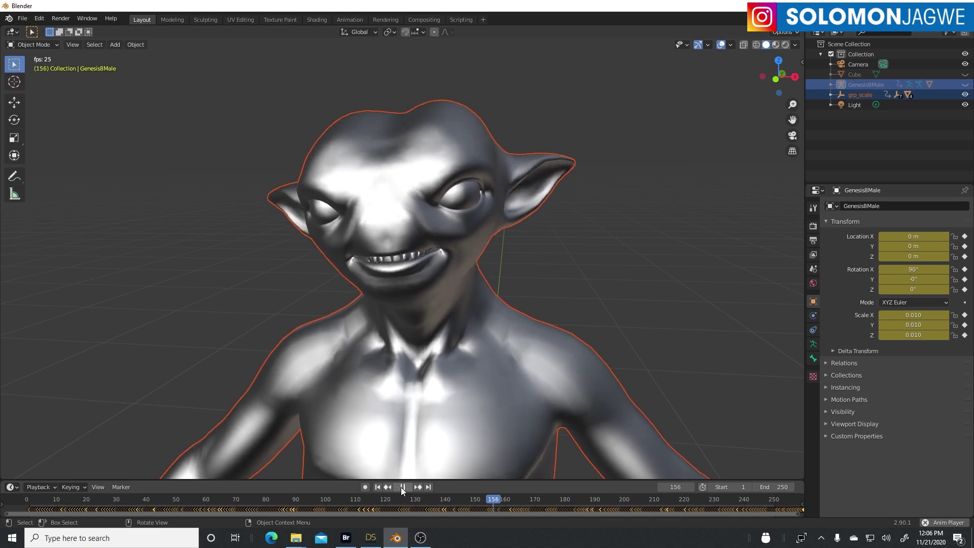
- Stop playback at frame 166 and switch viewport shading to Material Preview, then Rendered
left_click(402, 487)
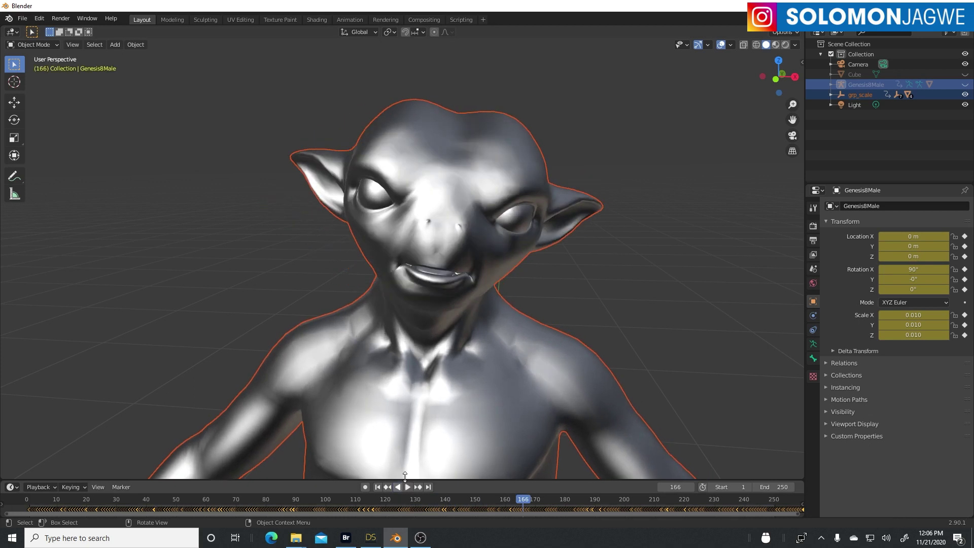
left_click(776, 45)
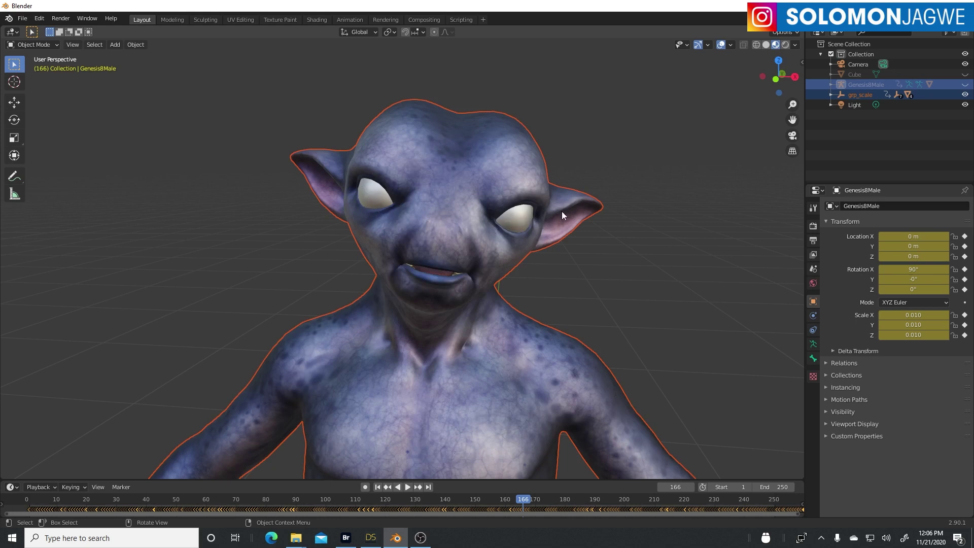
left_click(786, 45)
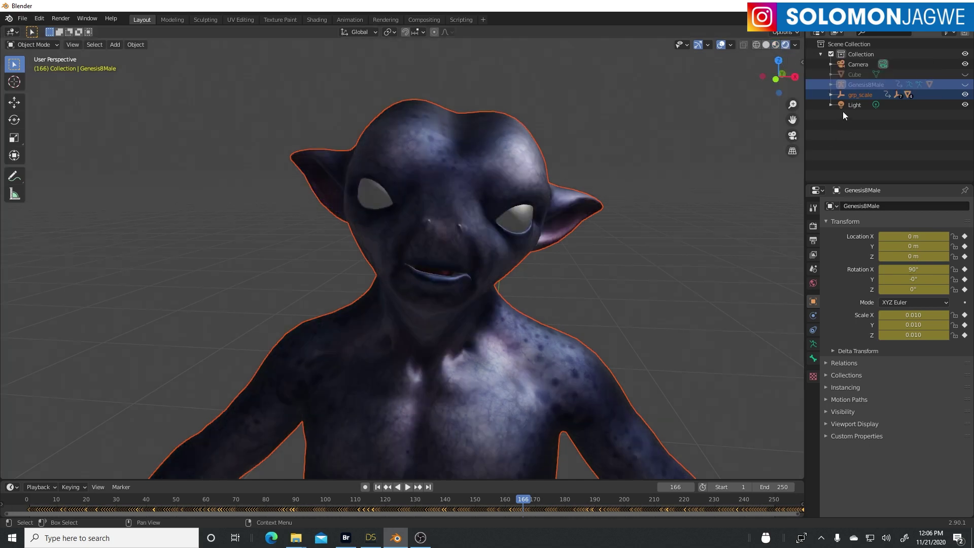
- Change the Render Properties render engine from Eevee to Cycles
left_click(812, 210)
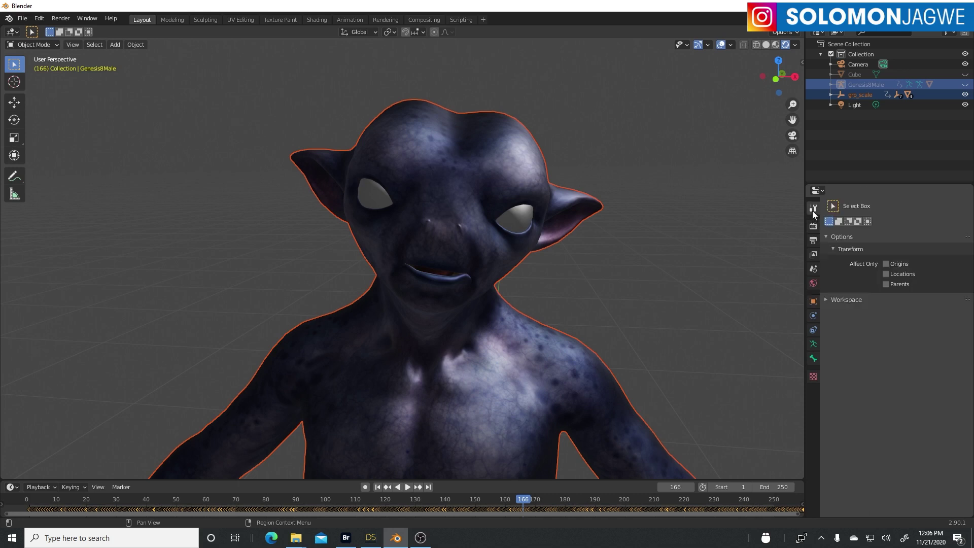
left_click(813, 227)
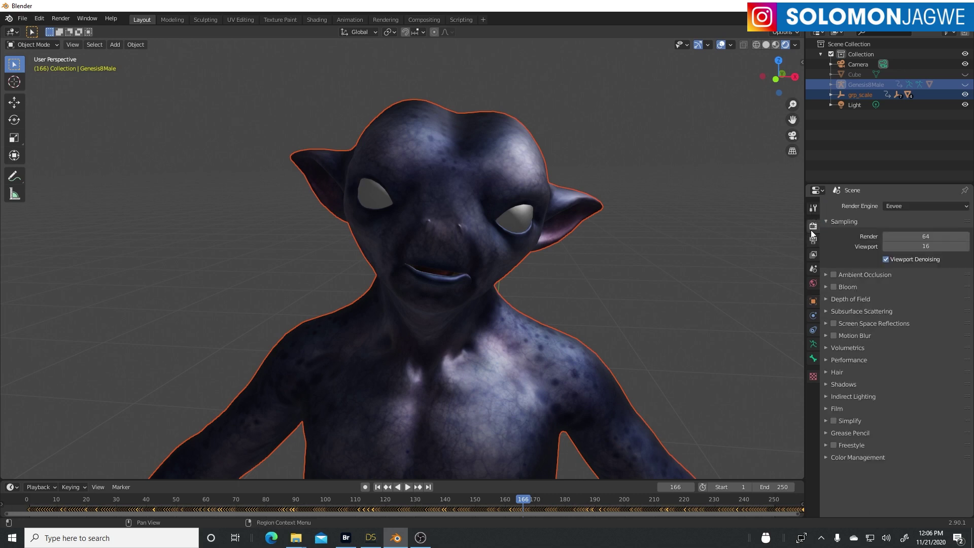
left_click(910, 207)
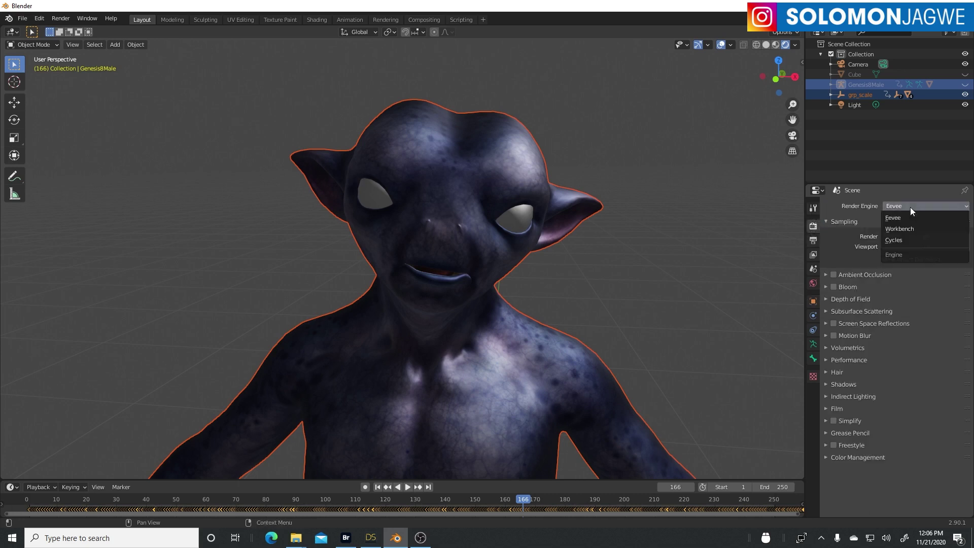
left_click(900, 238)
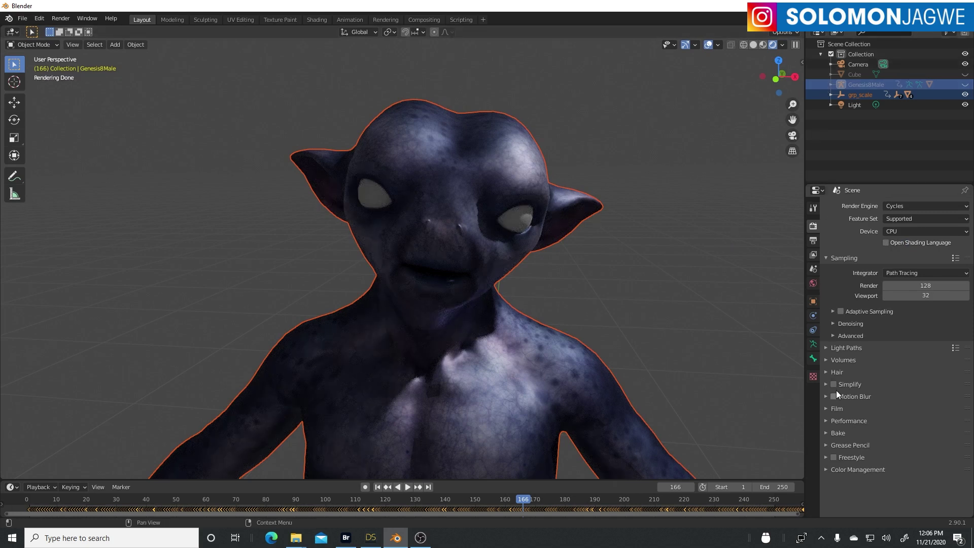
left_click(813, 376)
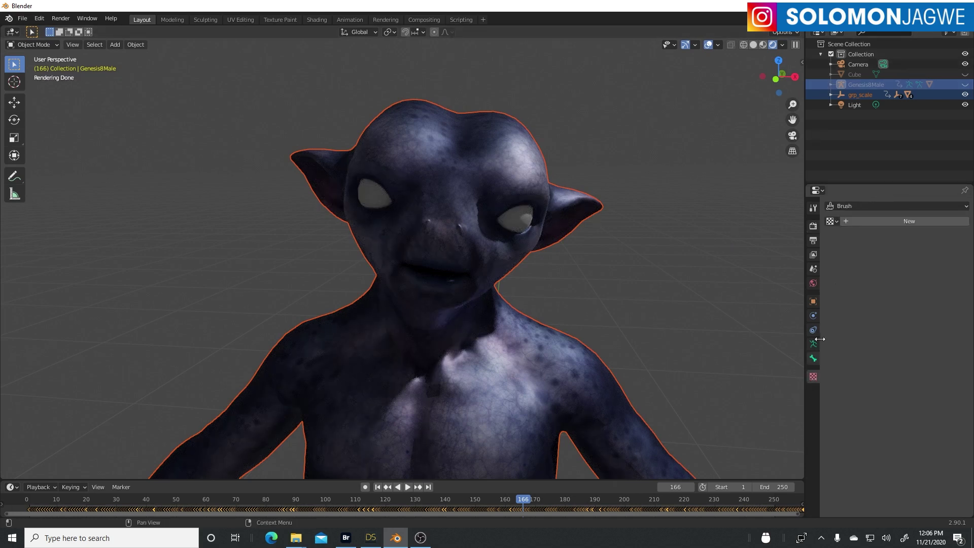
- Select the Genesis8Male.Shape mesh and show its Face material's Principled BSDF settings
left_click(862, 84)
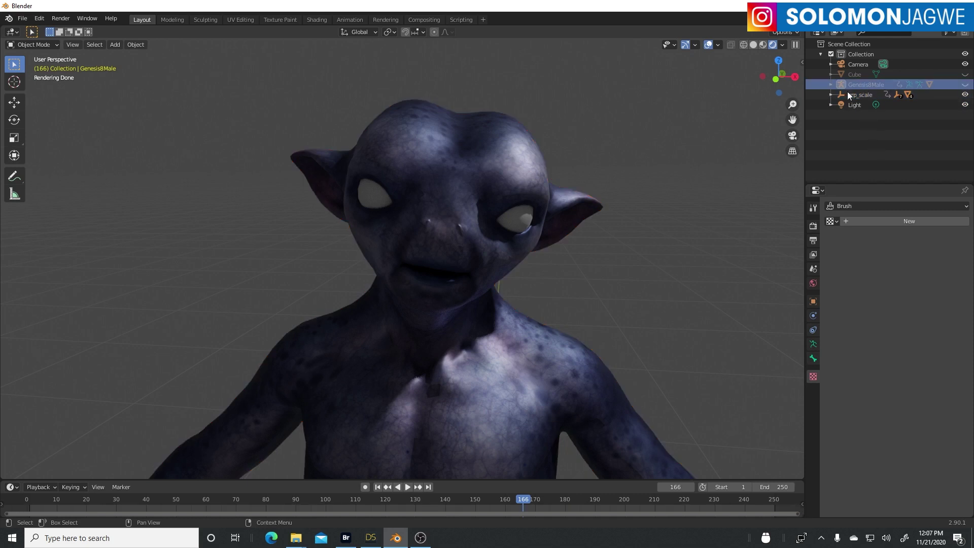
left_click(831, 84)
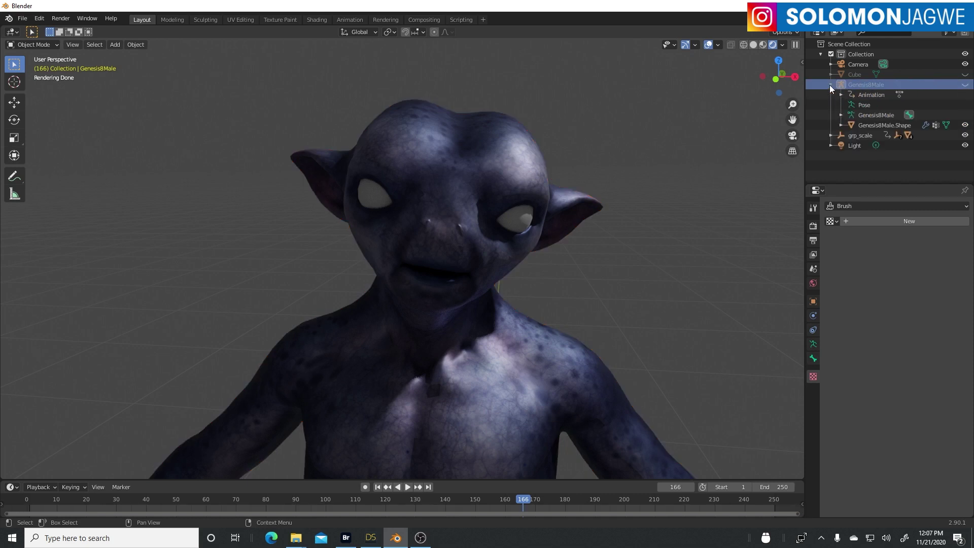
left_click(875, 124)
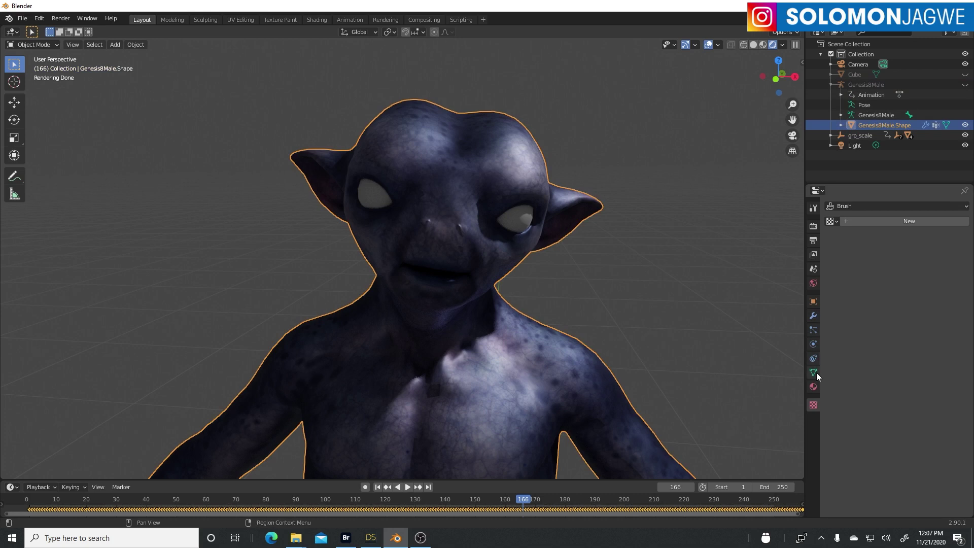
left_click(813, 302)
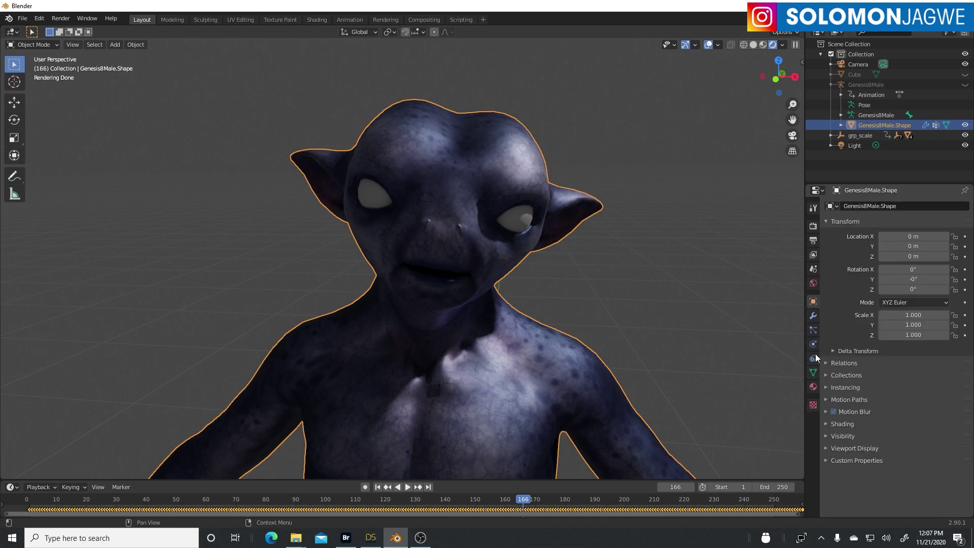
left_click(813, 387)
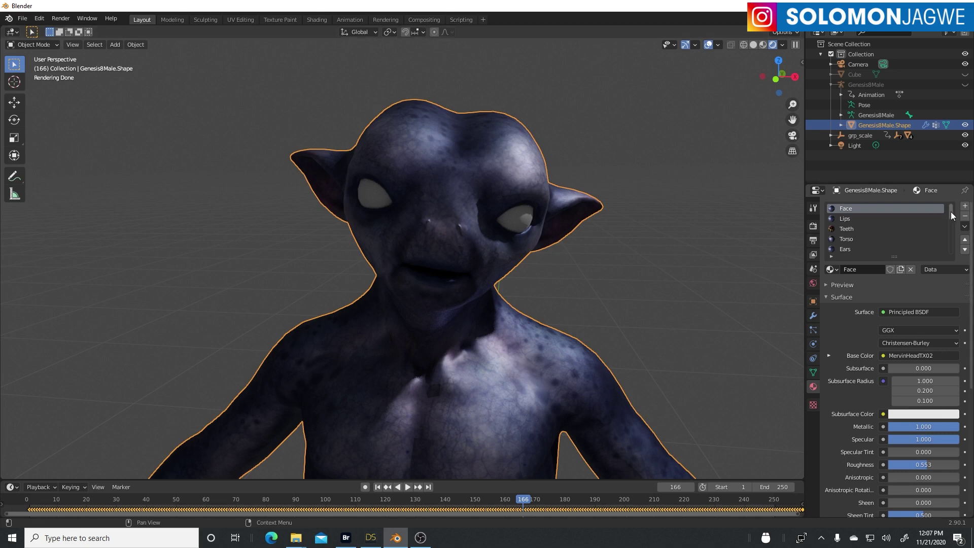
- Lower the EyeMoisture material's alpha to about 0.236
left_click_drag(951, 216, 952, 224)
left_click_drag(951, 227, 948, 239)
left_click(855, 219)
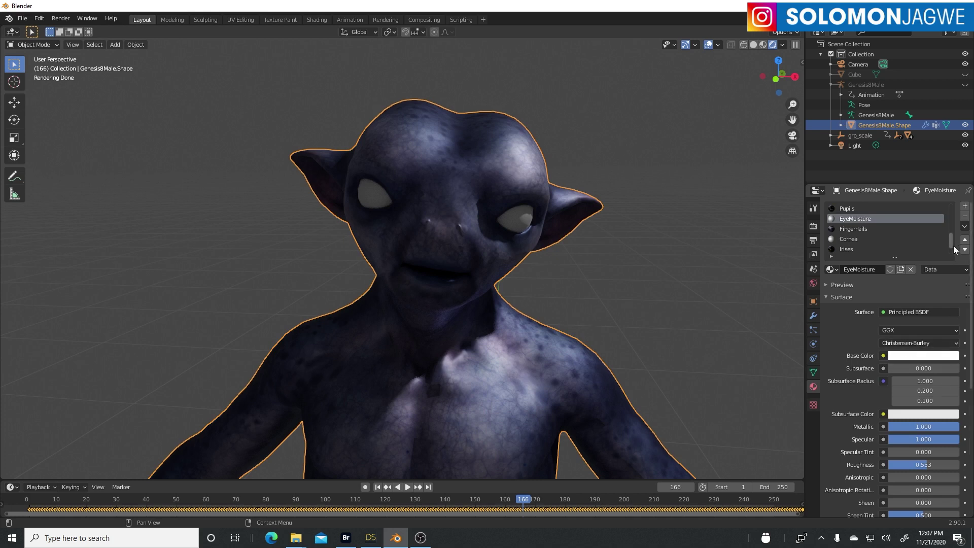
scroll(960, 391, "down", 5)
scroll(960, 395, "down", 2)
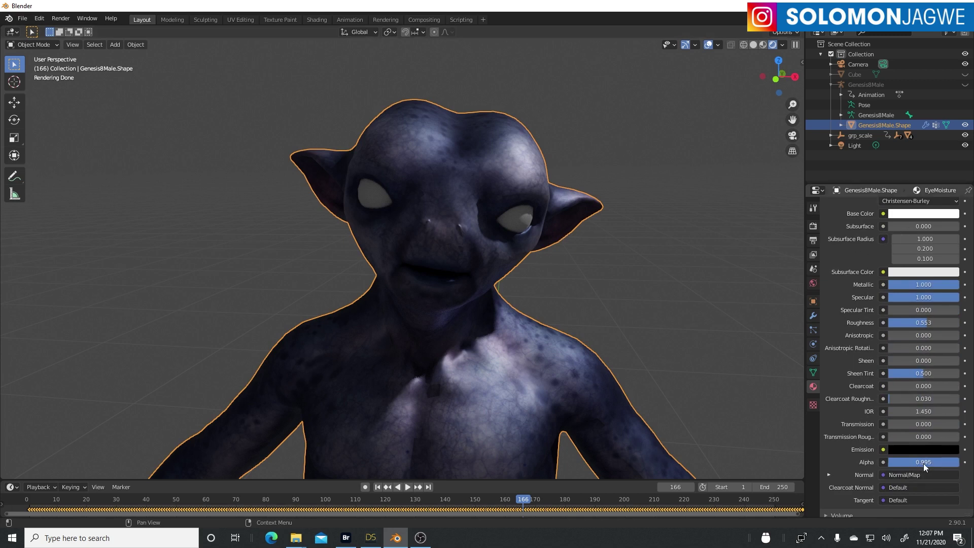
left_click_drag(958, 462, 905, 462)
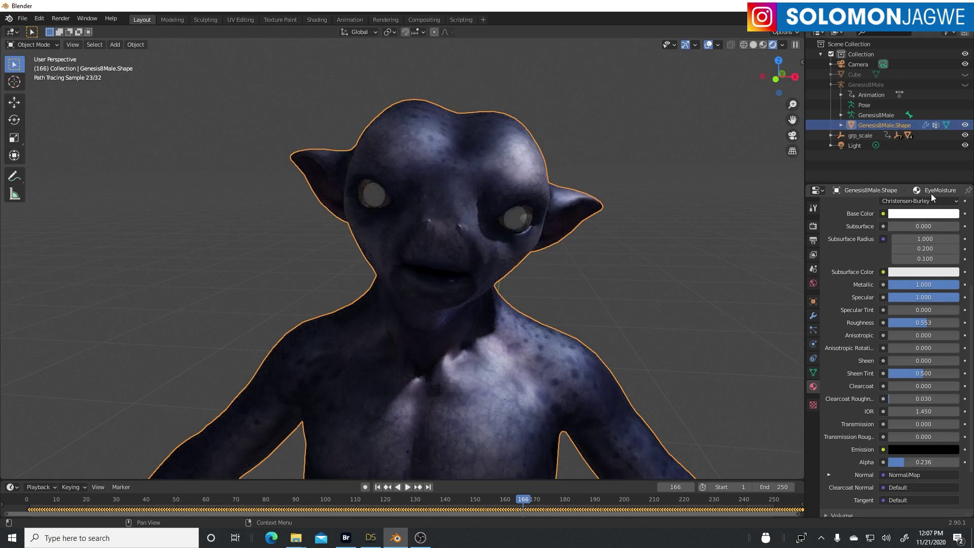
- Lower the Cornea material's alpha to about 0.179
scroll(935, 271, "up", 6)
left_click(862, 239)
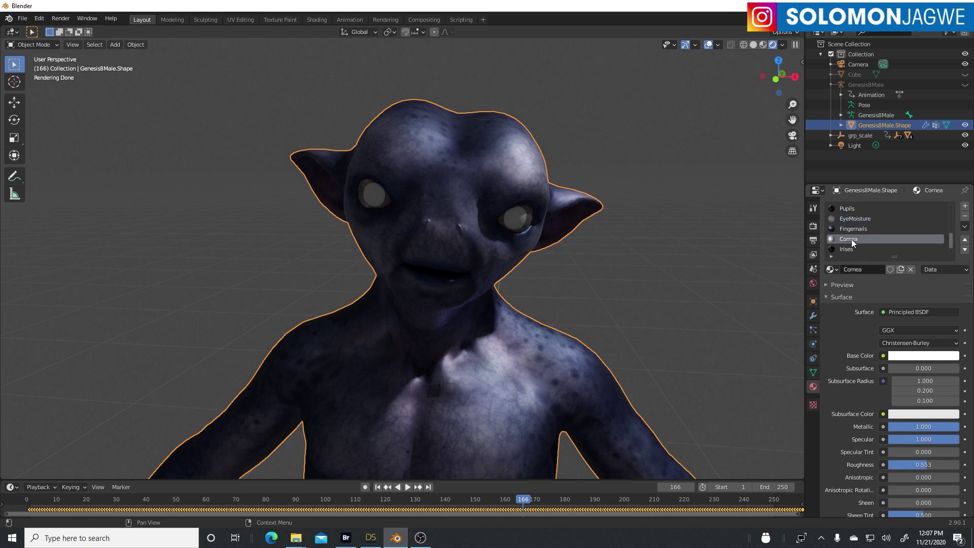
scroll(918, 410, "down", 10)
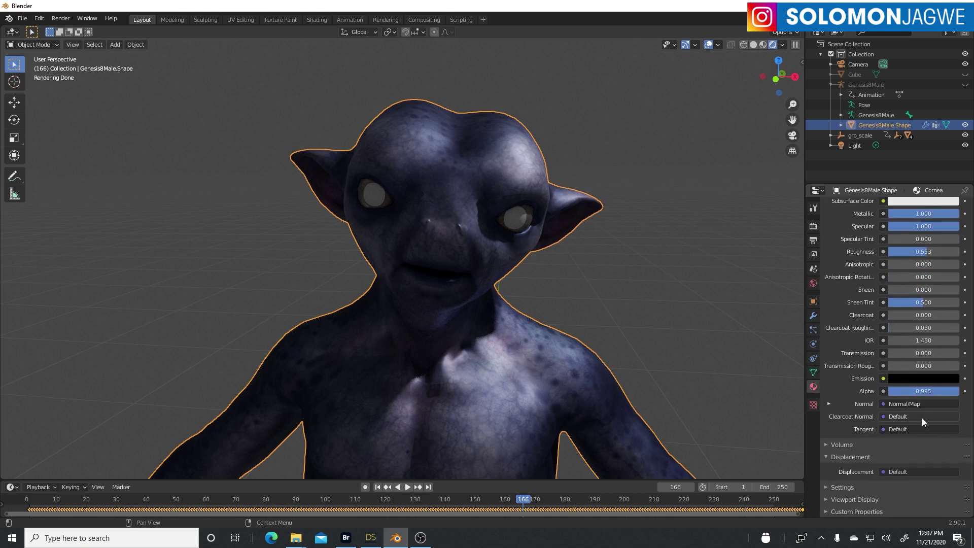
left_click_drag(924, 392, 901, 391)
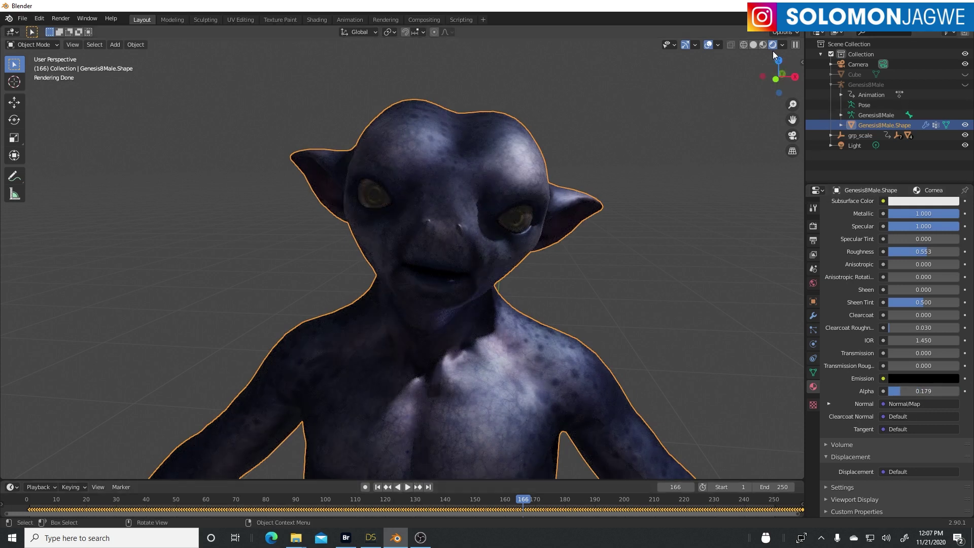
- Switch the render engine to Eevee and the viewport to Material Preview
left_click(812, 212)
left_click(814, 226)
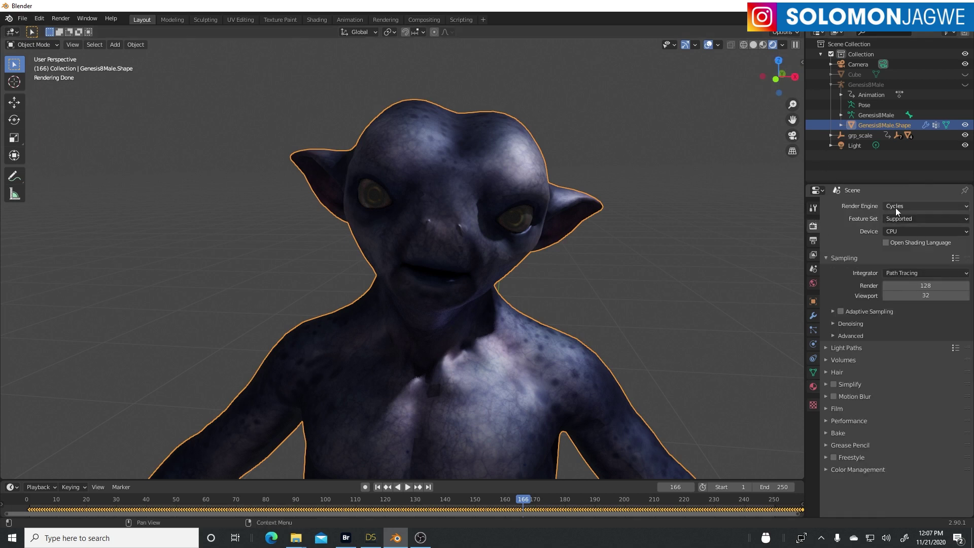
left_click(896, 208)
left_click(895, 218)
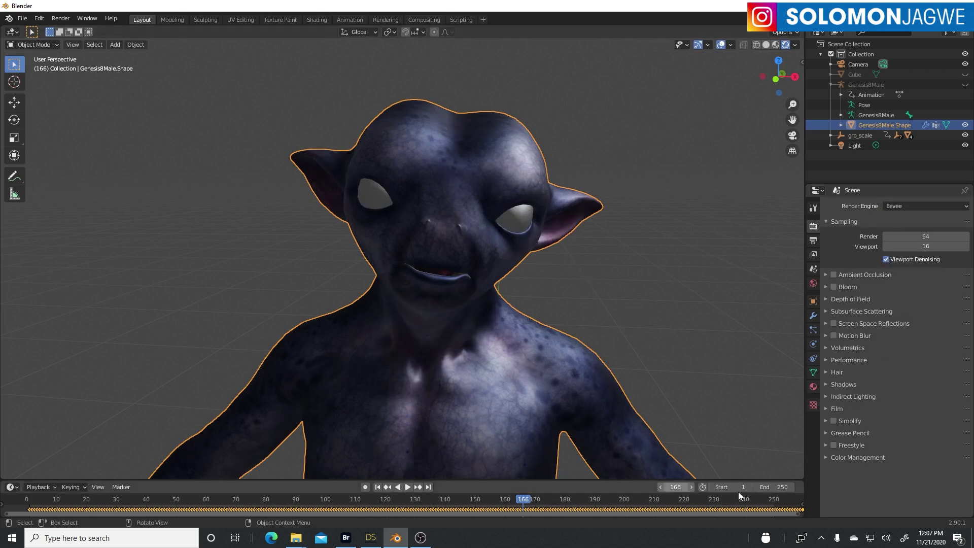
left_click(775, 44)
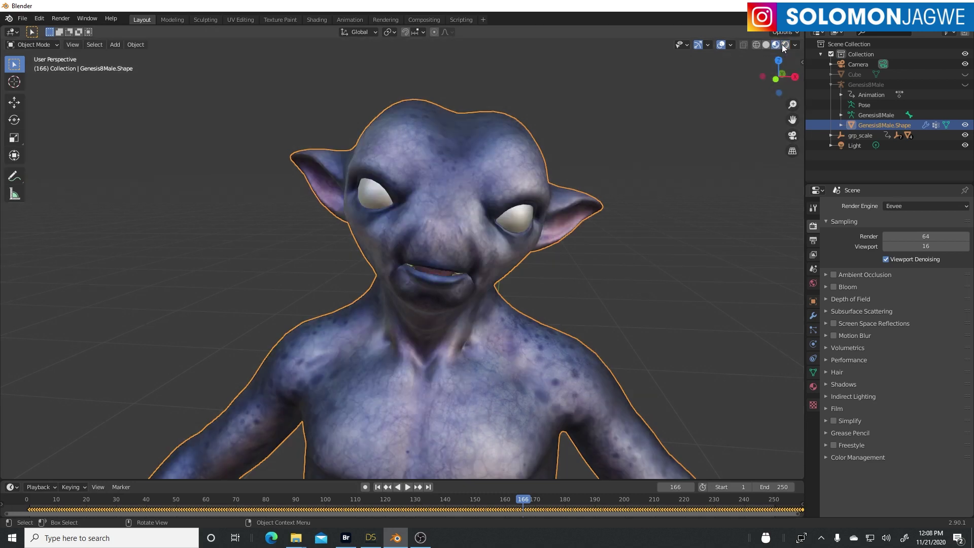
- Set the render engine back to Cycles with the Experimental feature set, viewport Rendered
left_click(901, 206)
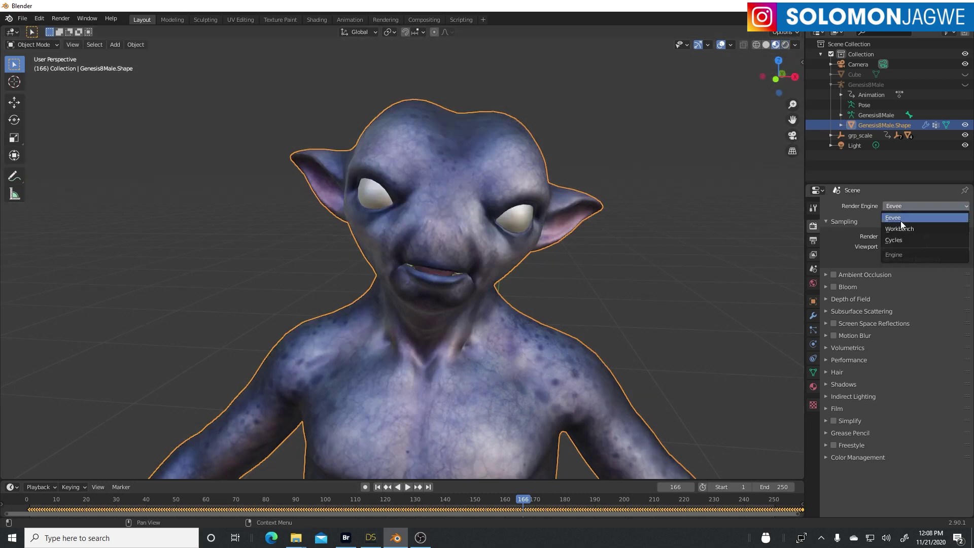
left_click(896, 239)
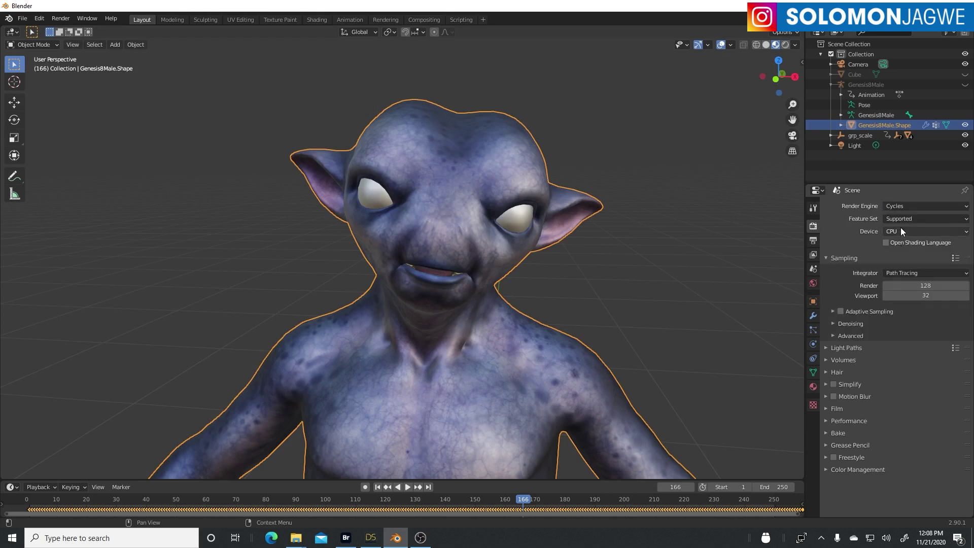
left_click(900, 219)
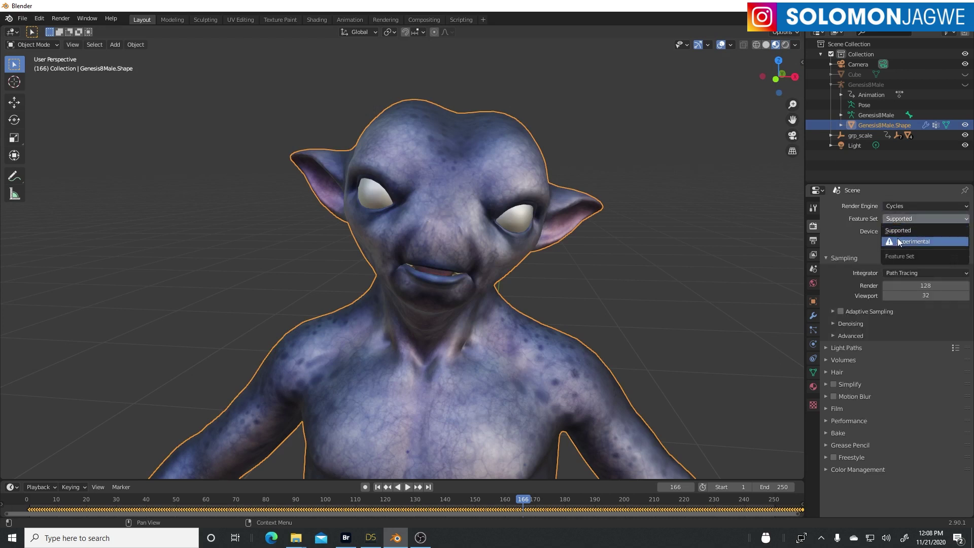
left_click(897, 240)
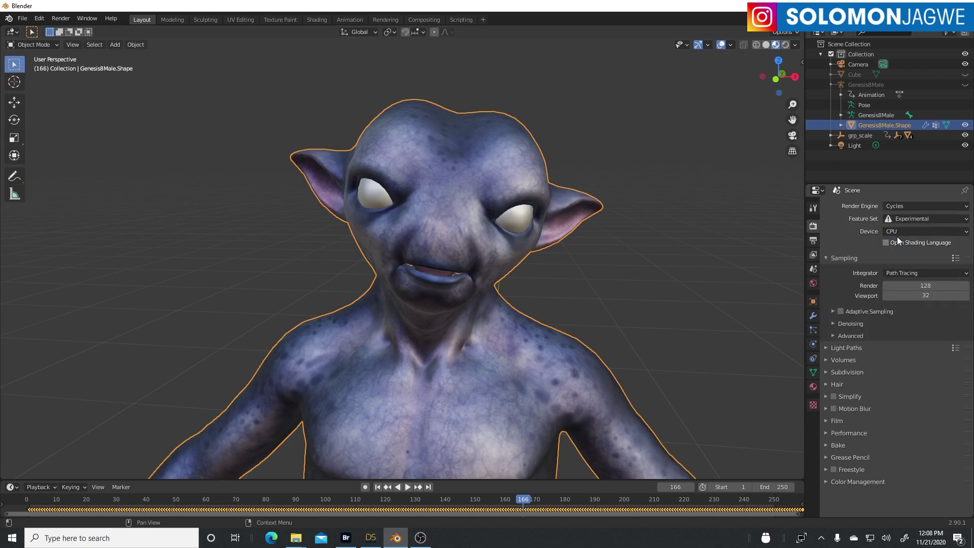
left_click(785, 45)
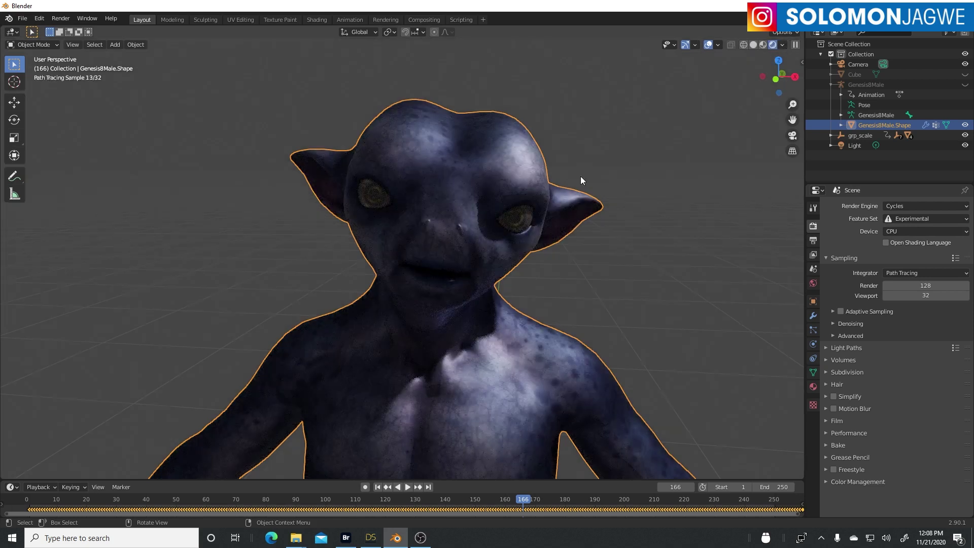
- Orbit around the head and return the animation to frame 1
scroll(505, 206, "up", 3)
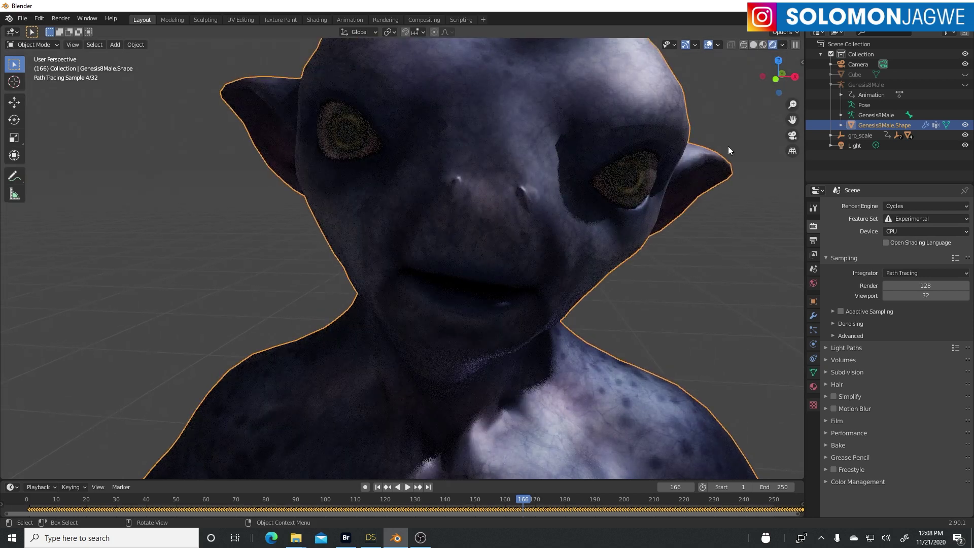
left_click_drag(781, 81, 645, 319)
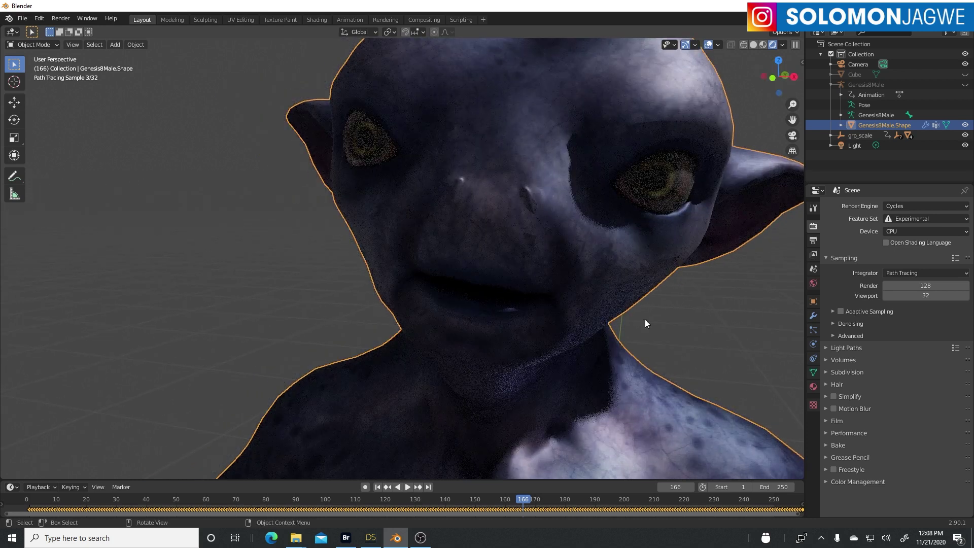
mouse_move(252, 499)
left_mouse_down()
mouse_move(190, 497)
mouse_move(240, 502)
left_mouse_up()
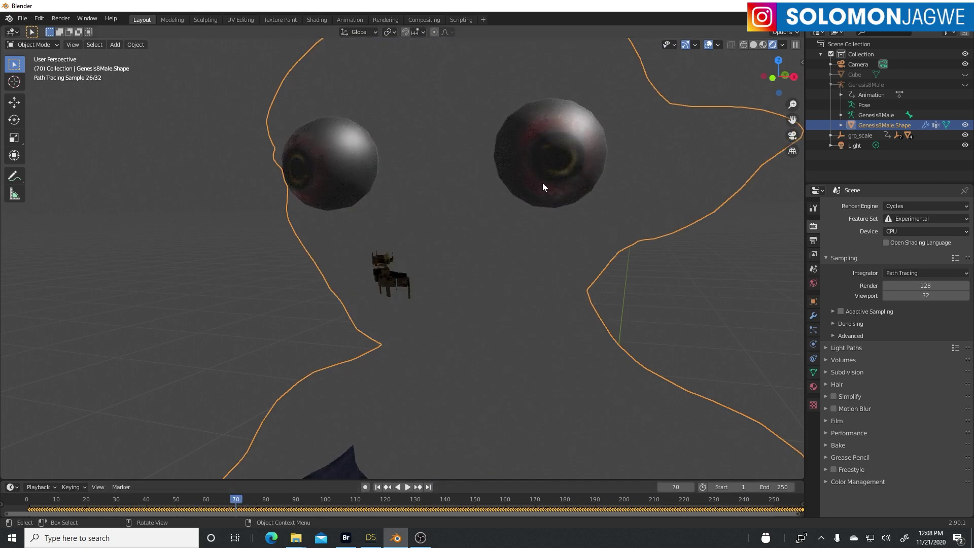
left_click(377, 487)
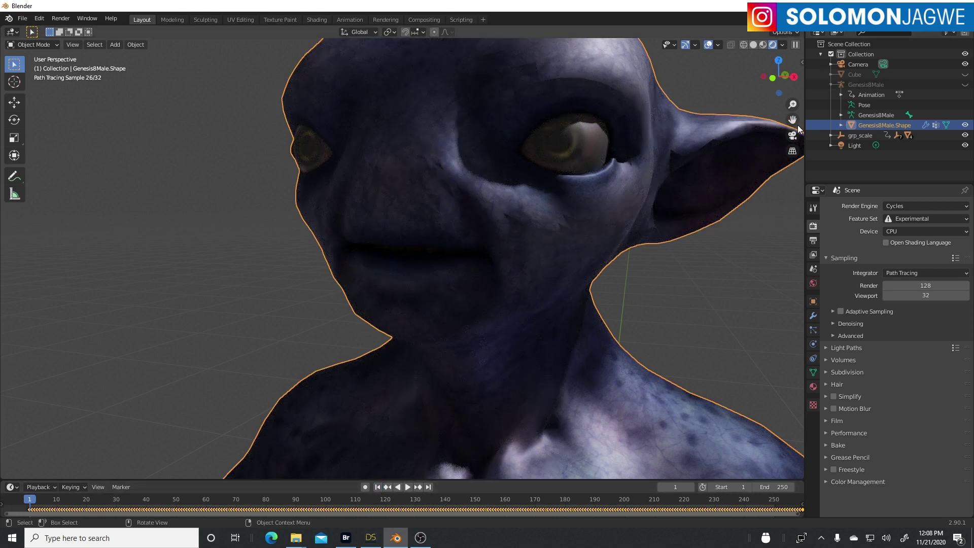
- Zoom in and orbit to a front-on close-up of the head's see-through eyes
mouse_move(792, 104)
left_mouse_down()
mouse_move(792, 76)
mouse_move(773, 111)
left_mouse_up()
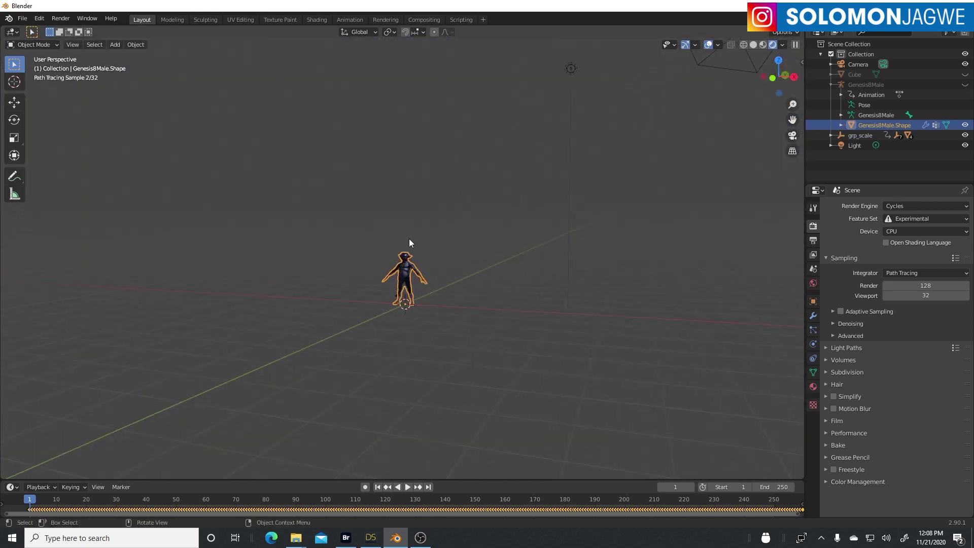
scroll(409, 234, "up", 8)
scroll(409, 232, "up", 8)
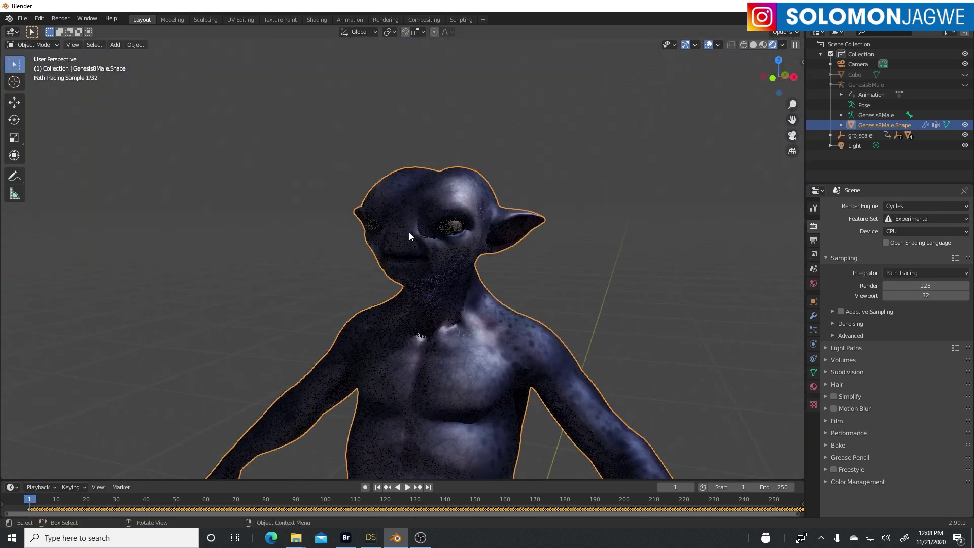
scroll(547, 232, "up", 2)
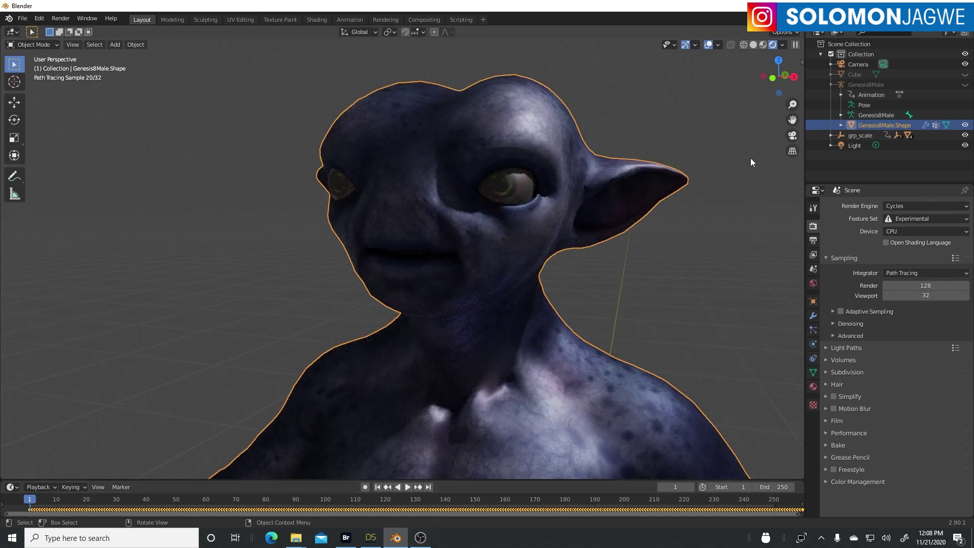
mouse_move(782, 81)
left_mouse_down()
mouse_move(774, 89)
mouse_move(794, 101)
mouse_move(786, 124)
left_mouse_up()
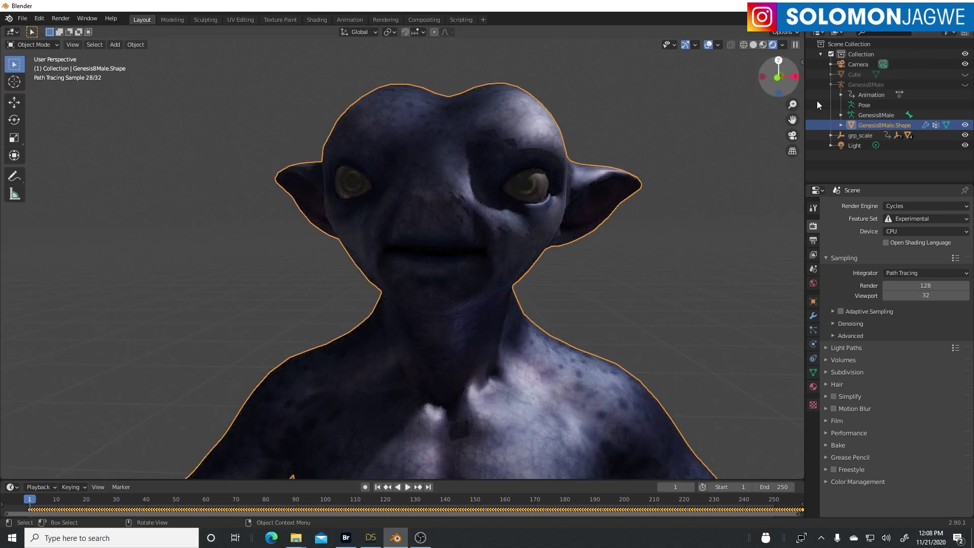
- Switch the render engine to Eevee and play the facial animation, then stop playback
left_click(898, 206)
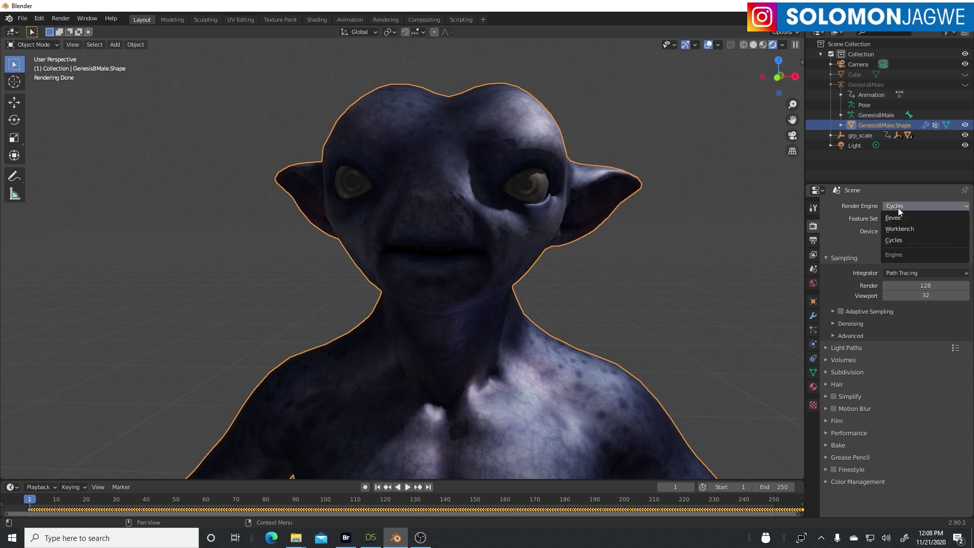
left_click(898, 218)
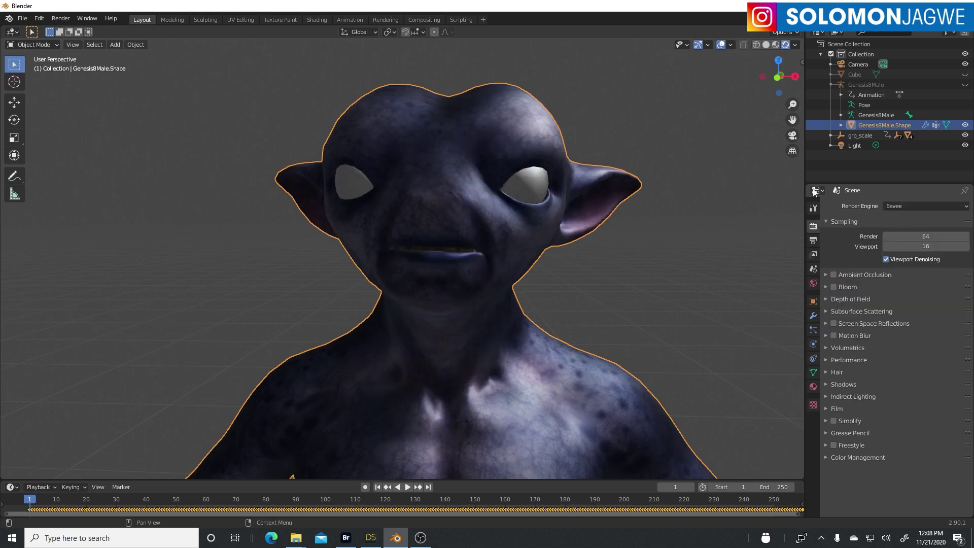
left_click(408, 486)
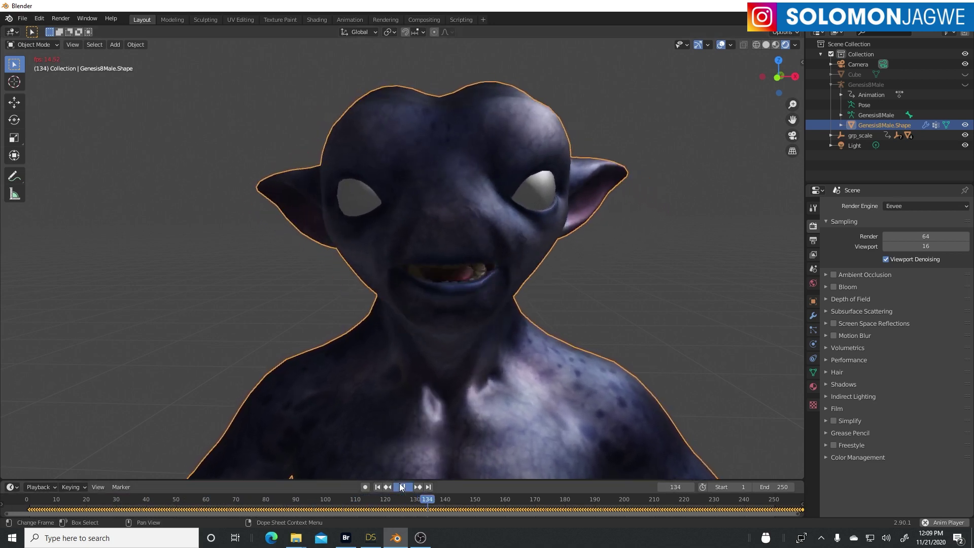
key("space")
- Bring DAZ Studio forward and set the viewport draw style to NVIDIA Iray
left_click(371, 537)
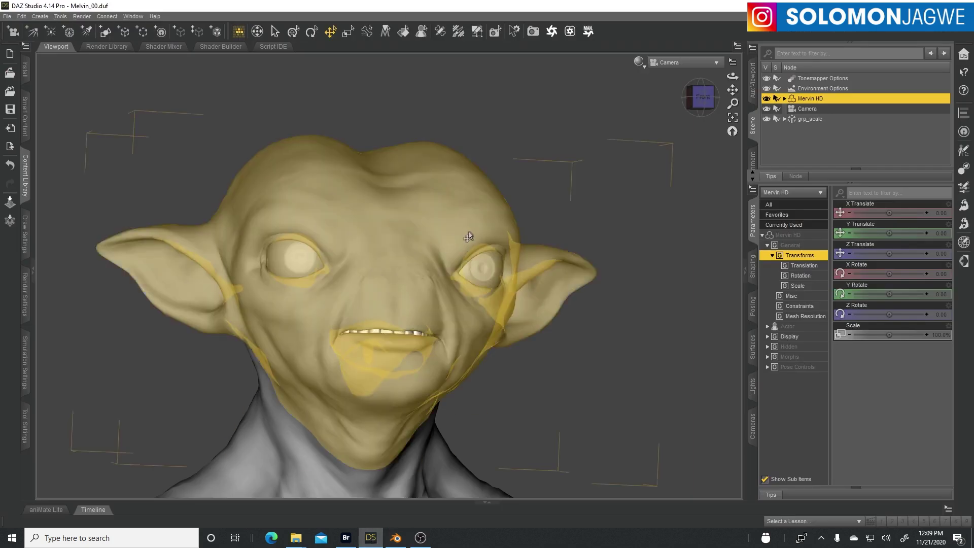
left_click(639, 62)
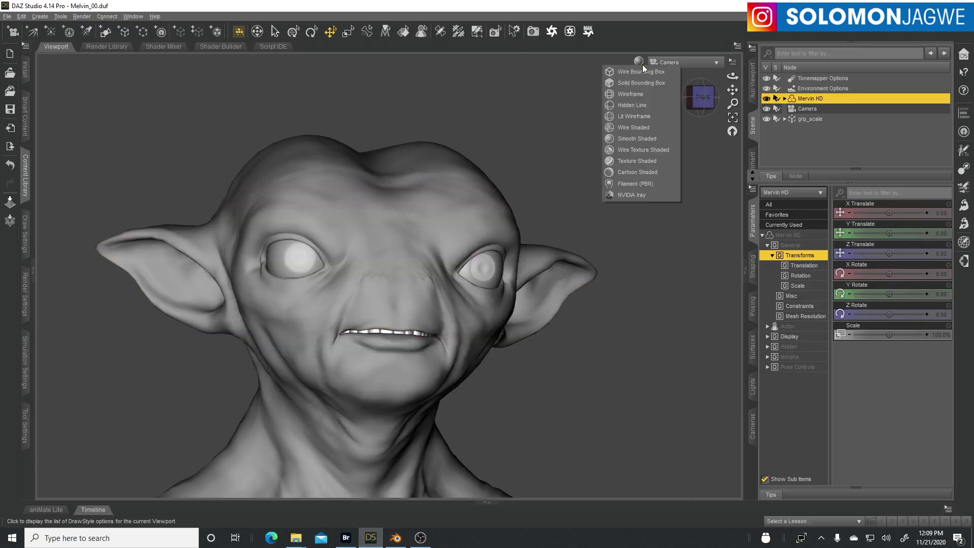
left_click(626, 195)
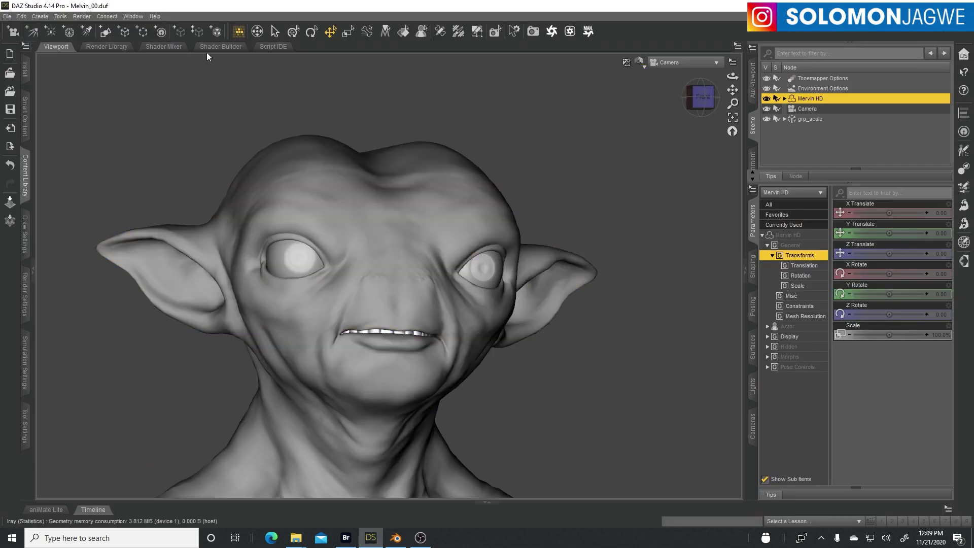